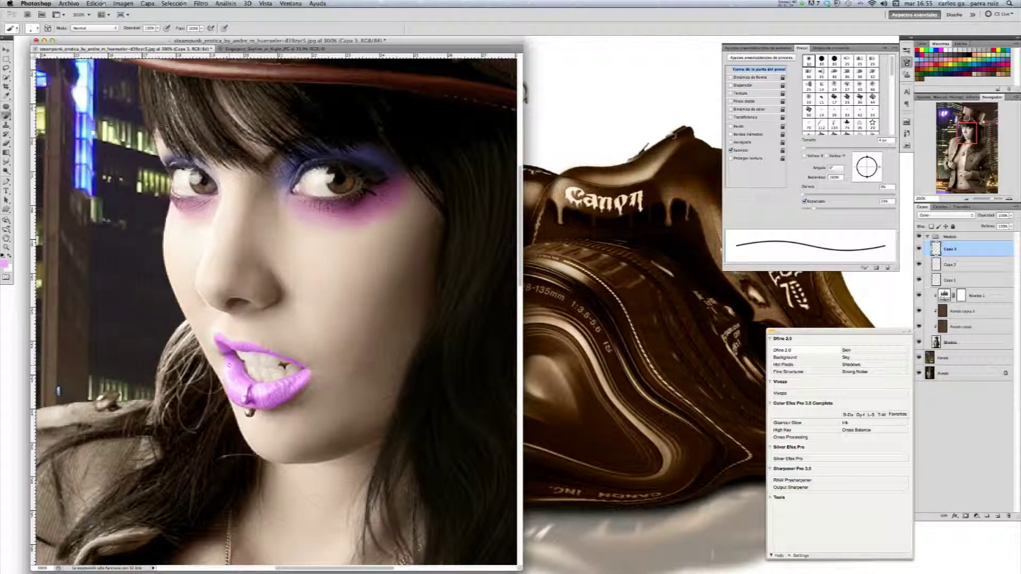
Step: Set the Eraser to 4 px, fade the lip layer Capa 3 to about 29% opacity, and compare
left_click(6, 144)
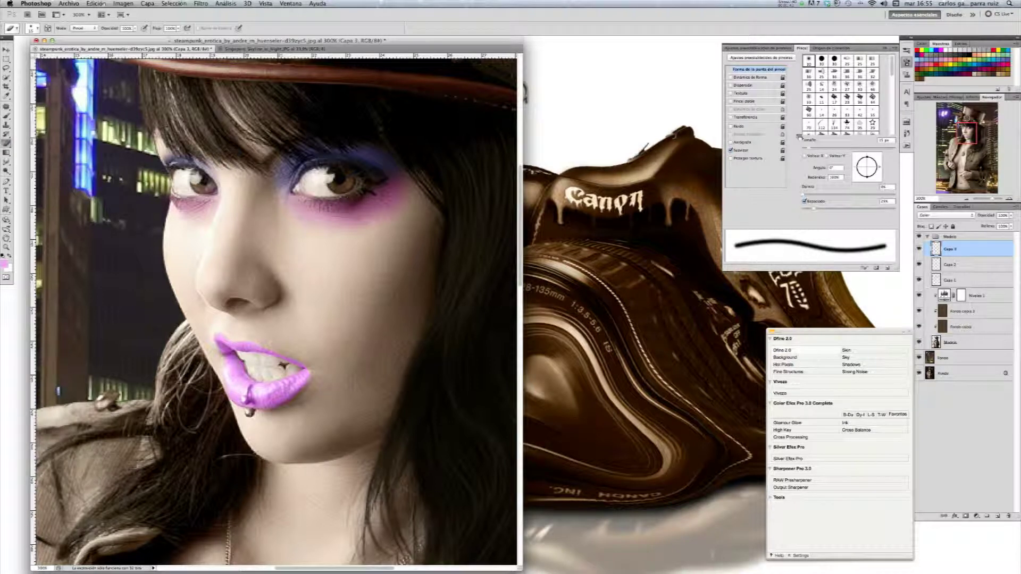
left_click_drag(808, 148, 808, 155)
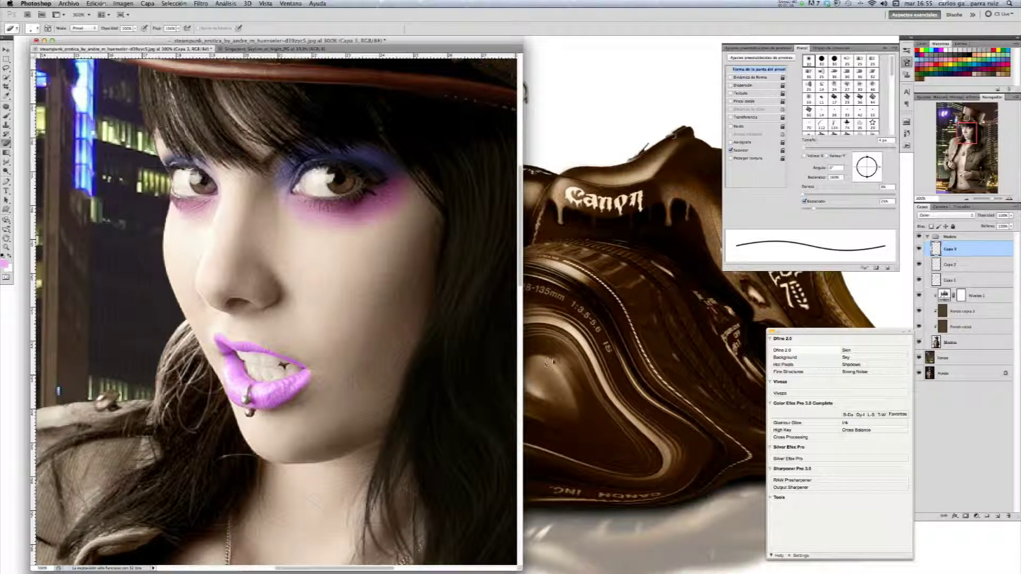
left_click(1011, 215)
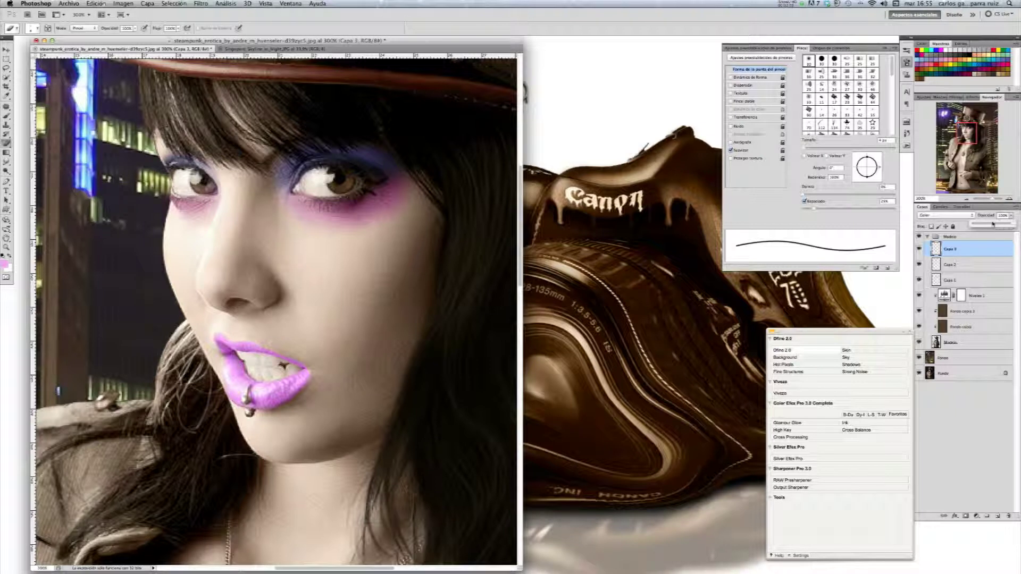
left_click_drag(988, 225, 982, 234)
left_click(920, 249)
left_click(919, 249)
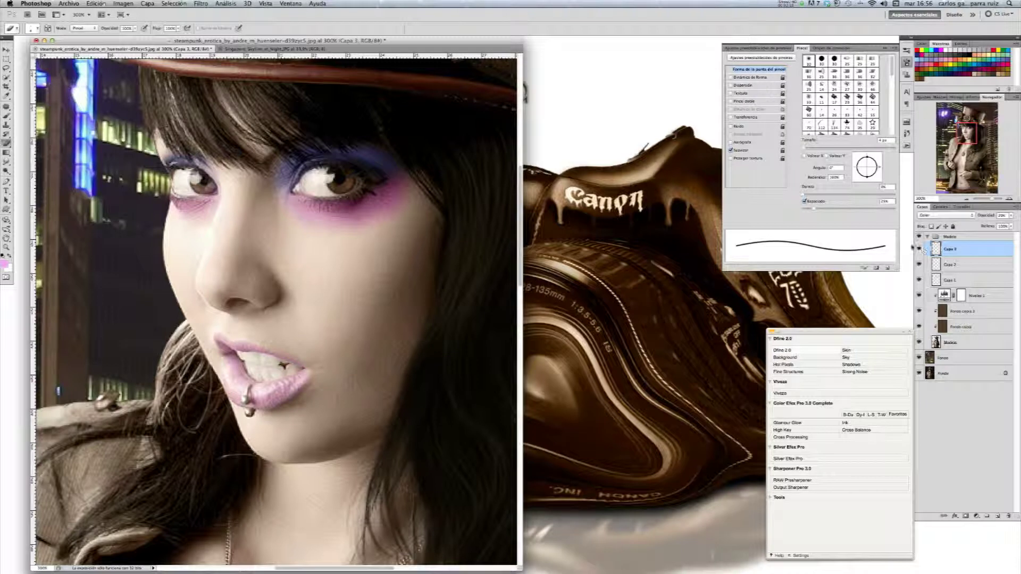
Step: Add a new empty layer above the lips set to Superponer (Overlay) blending
left_click(997, 516)
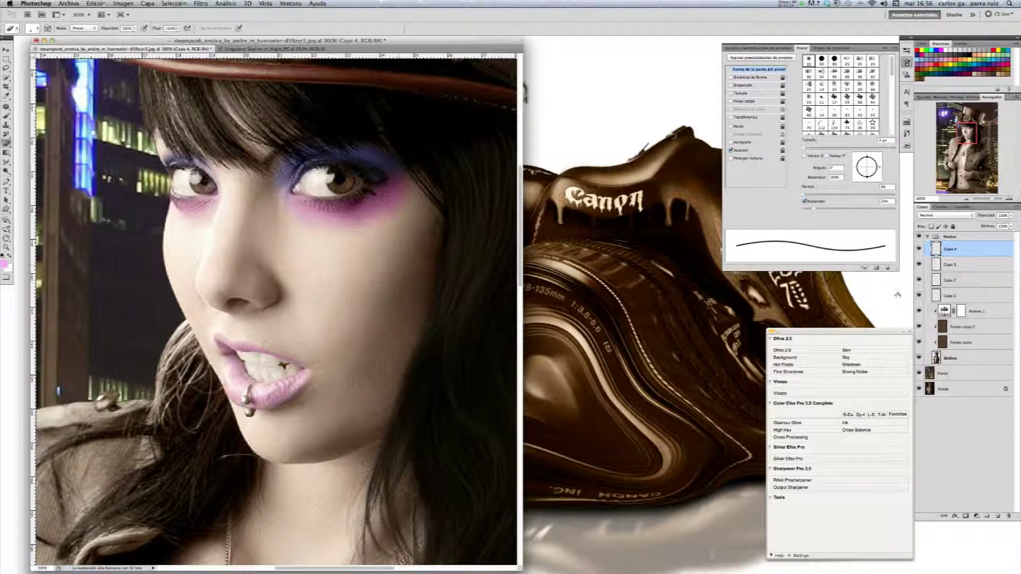
left_click(947, 215)
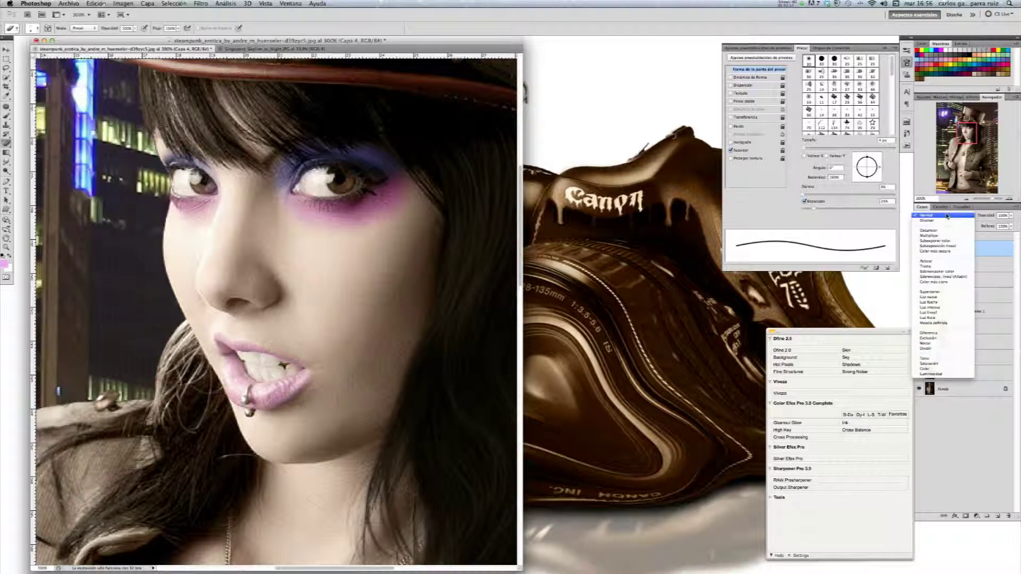
left_click(930, 368)
left_click(961, 216)
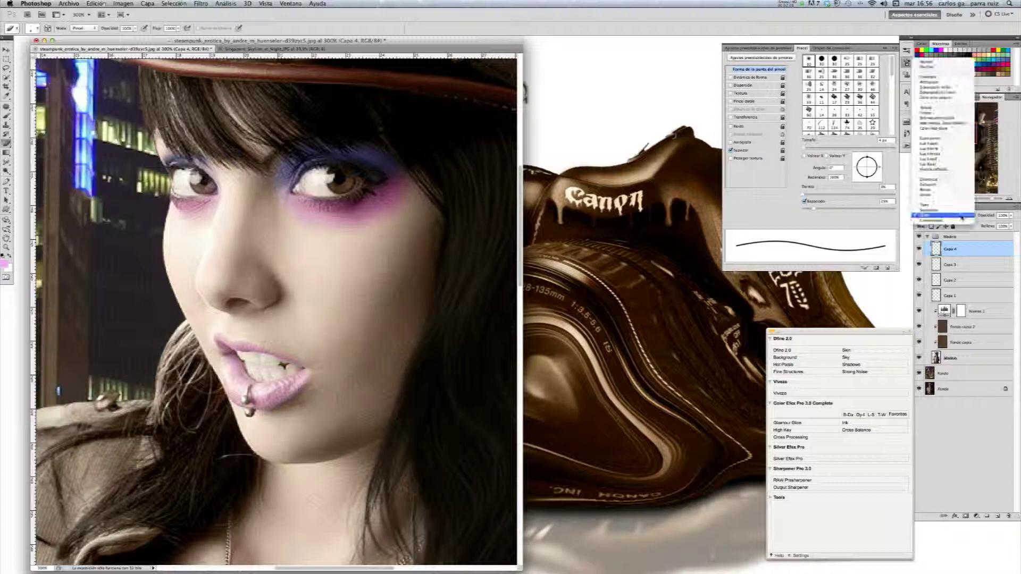
left_click(927, 139)
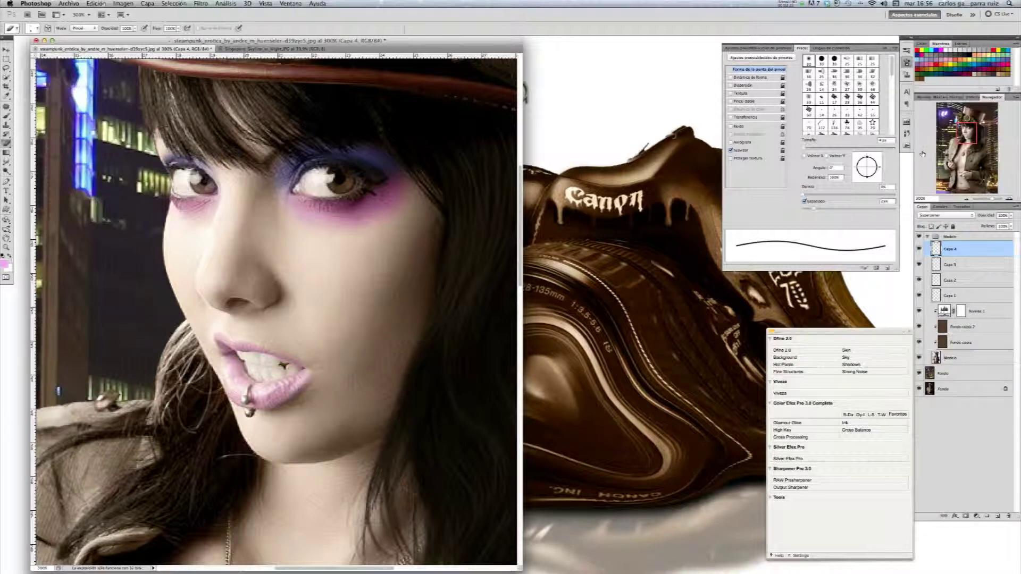
Step: Set the foreground painting colour to a warm orange
left_click(5, 265)
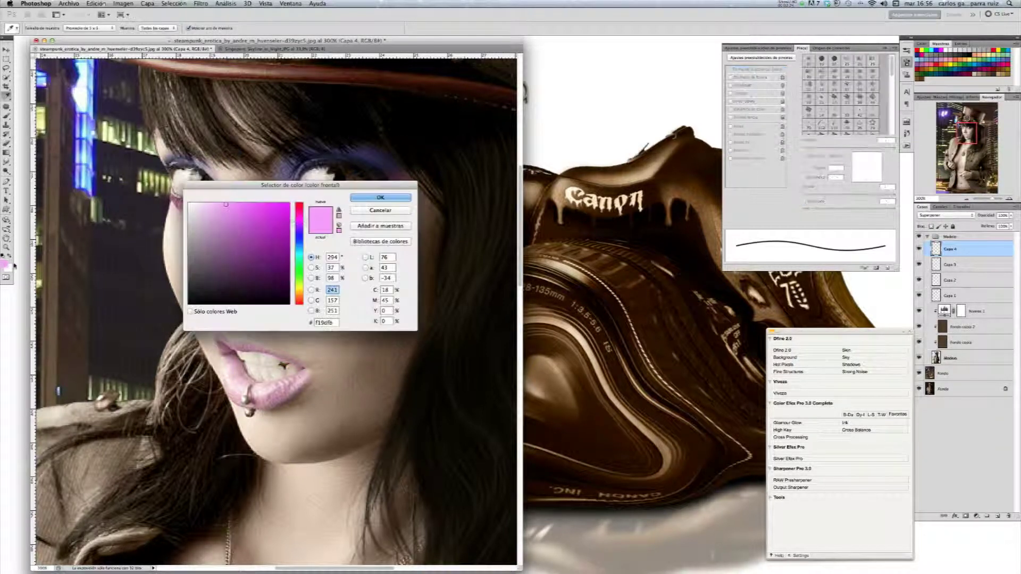
left_click_drag(303, 225, 303, 294)
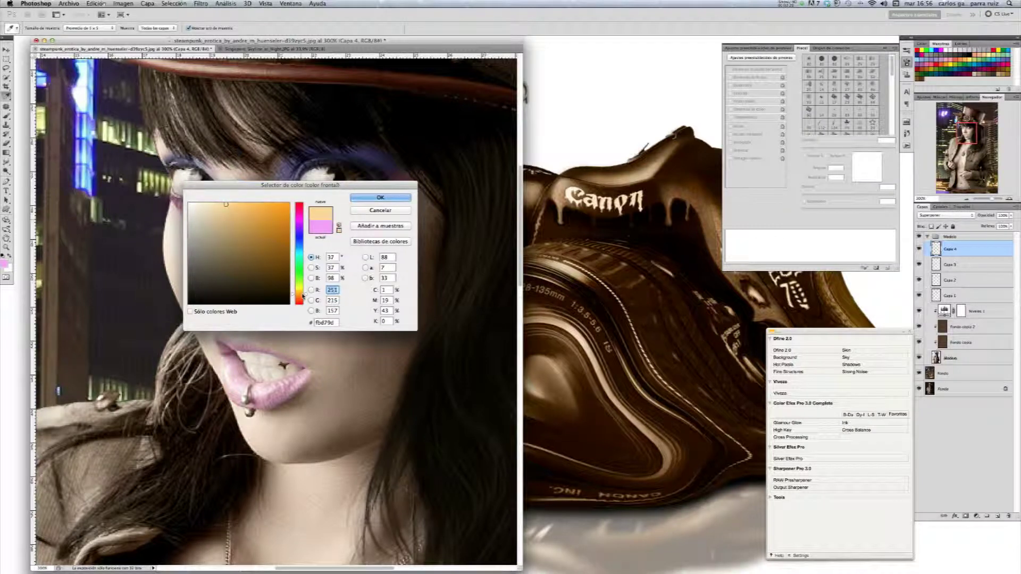
mouse_move(302, 293)
left_mouse_down()
mouse_move(299, 284)
mouse_move(302, 296)
left_mouse_up()
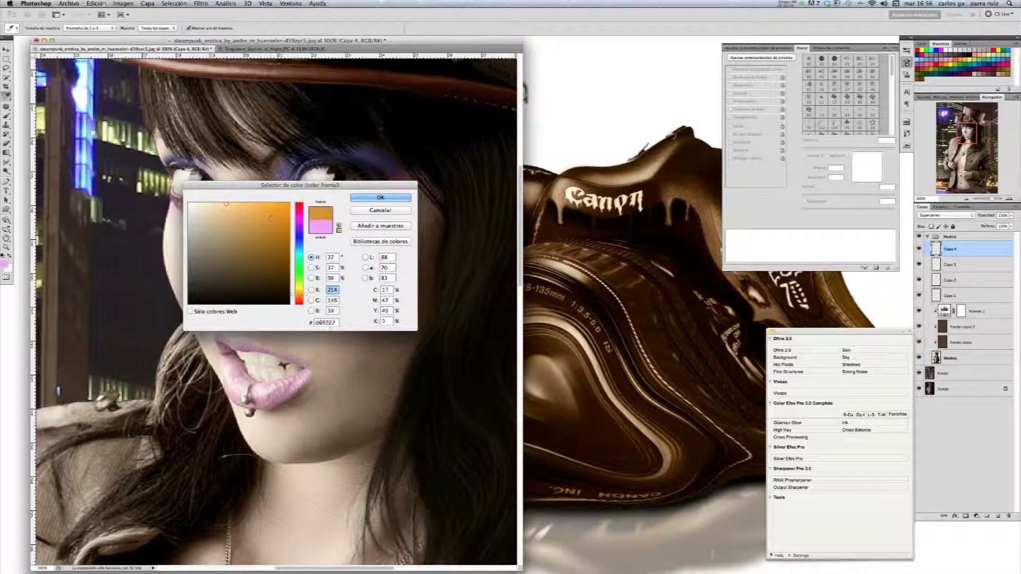
left_click(380, 197)
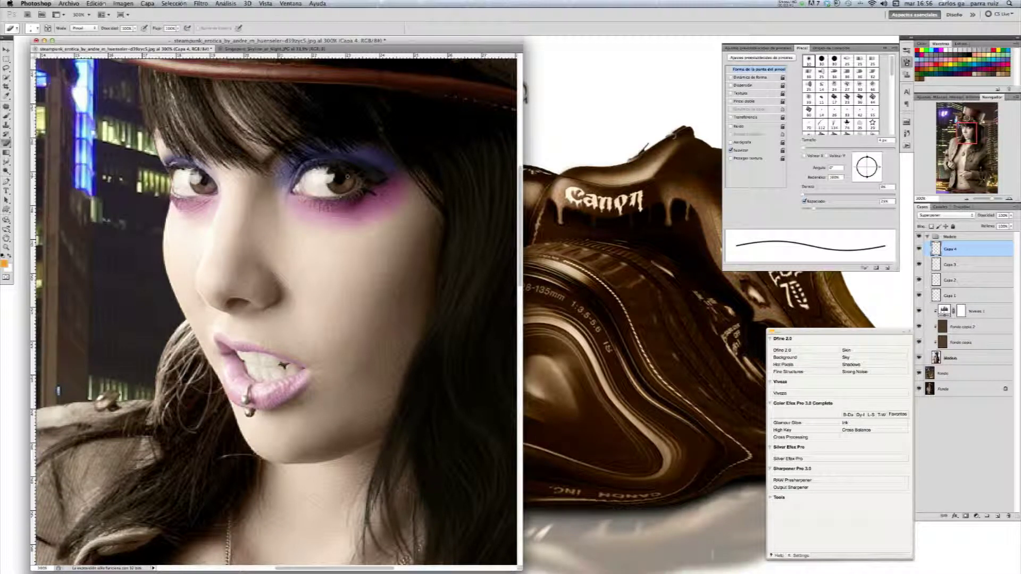
Step: Paint orange over both irises on Capa 4 with the Brush
key("b")
left_click_drag(348, 181, 352, 177)
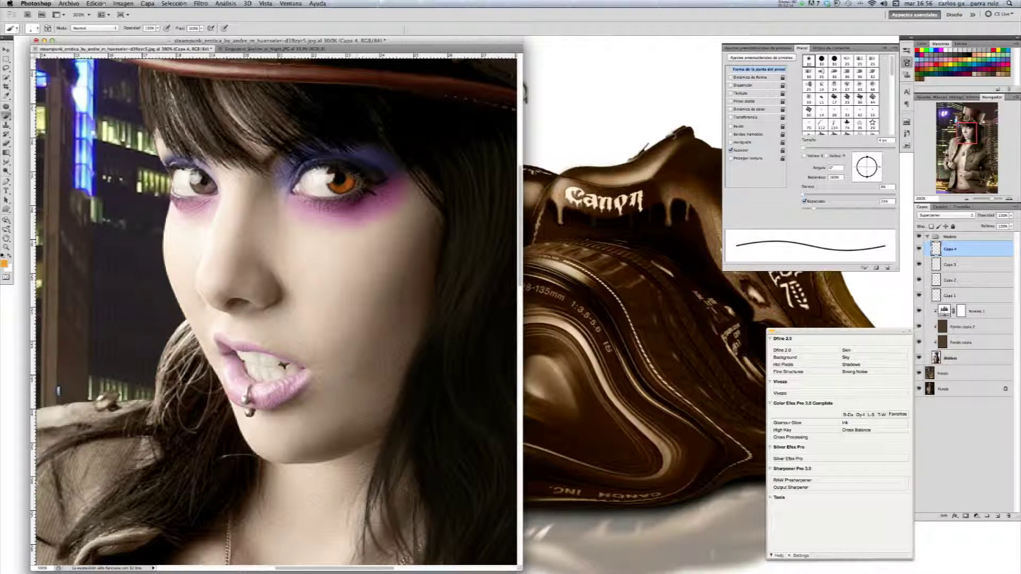
mouse_move(192, 187)
left_mouse_down()
mouse_move(212, 193)
mouse_move(204, 175)
left_mouse_up()
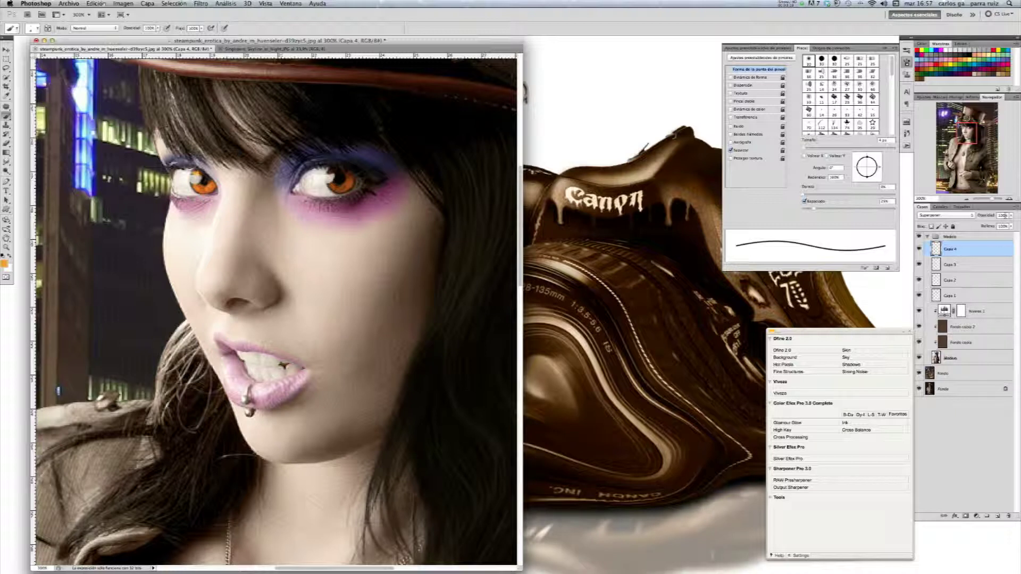
Step: Lower Capa 4 to about 51% opacity and toggle the eye tint on and off to compare
left_click_drag(1011, 215, 976, 225)
left_click(919, 249)
left_click(919, 249)
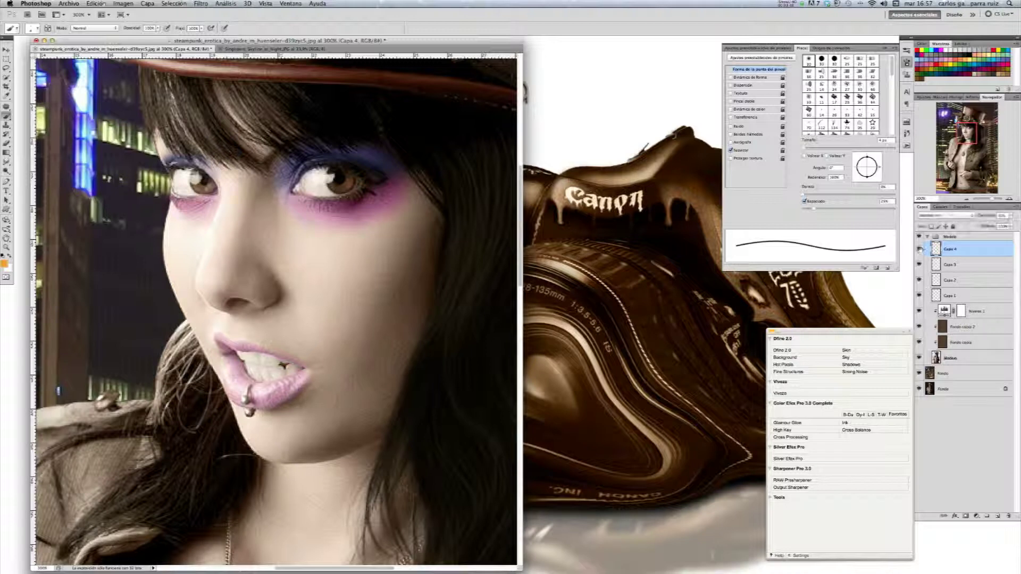
left_click(1011, 216)
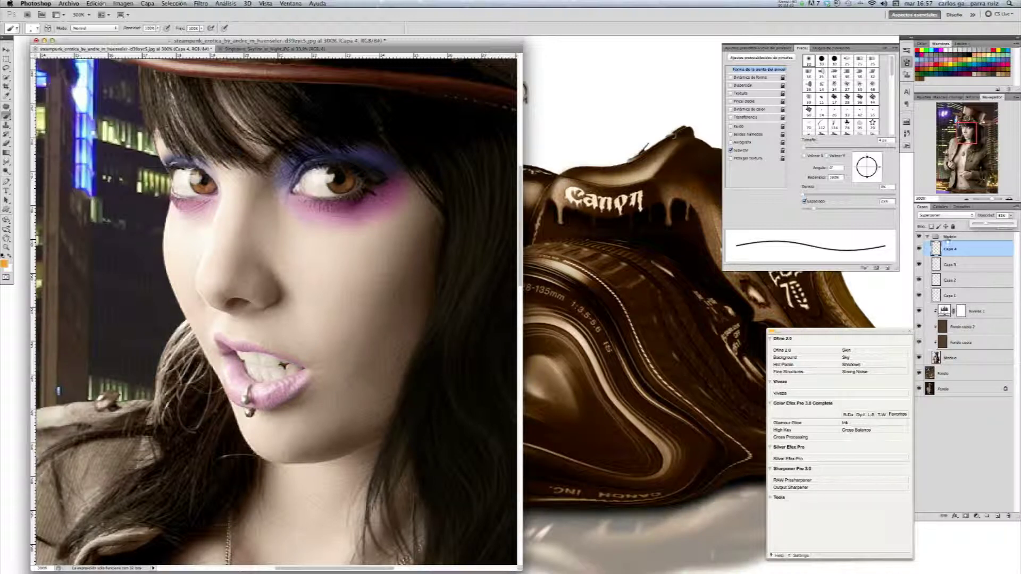
left_click(919, 249)
left_click(920, 249)
left_click(920, 249)
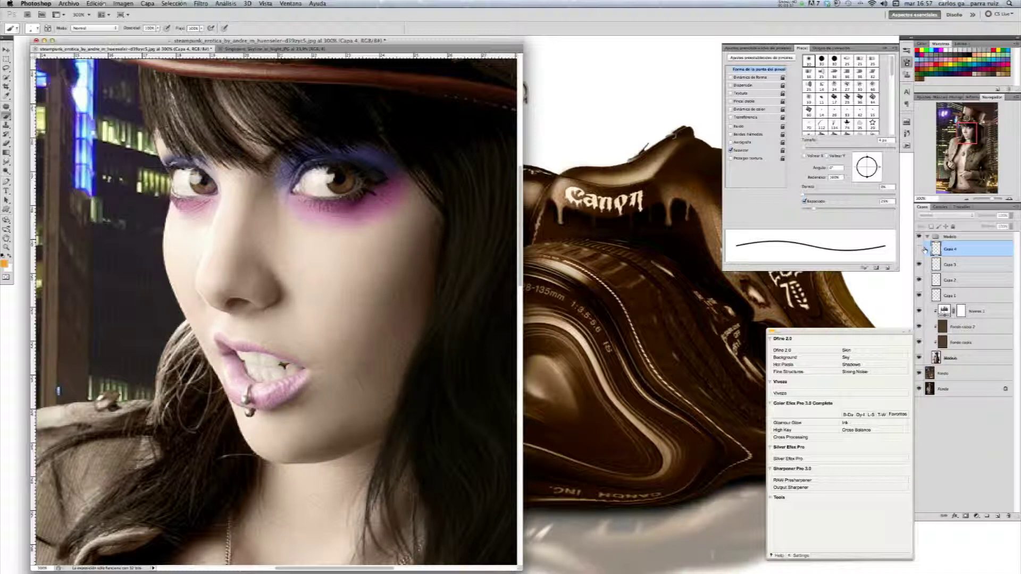
left_click(920, 248)
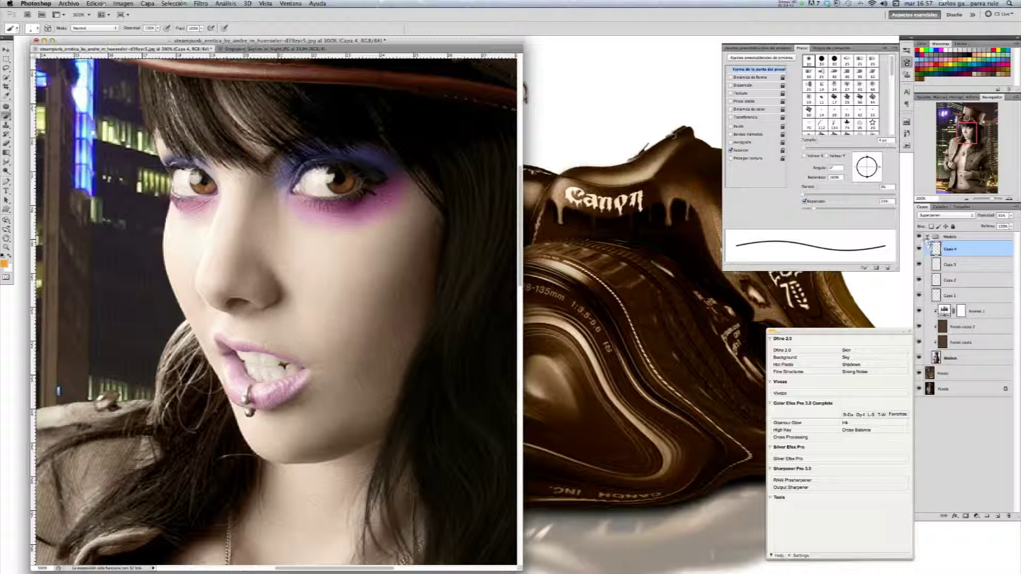
left_click(919, 249)
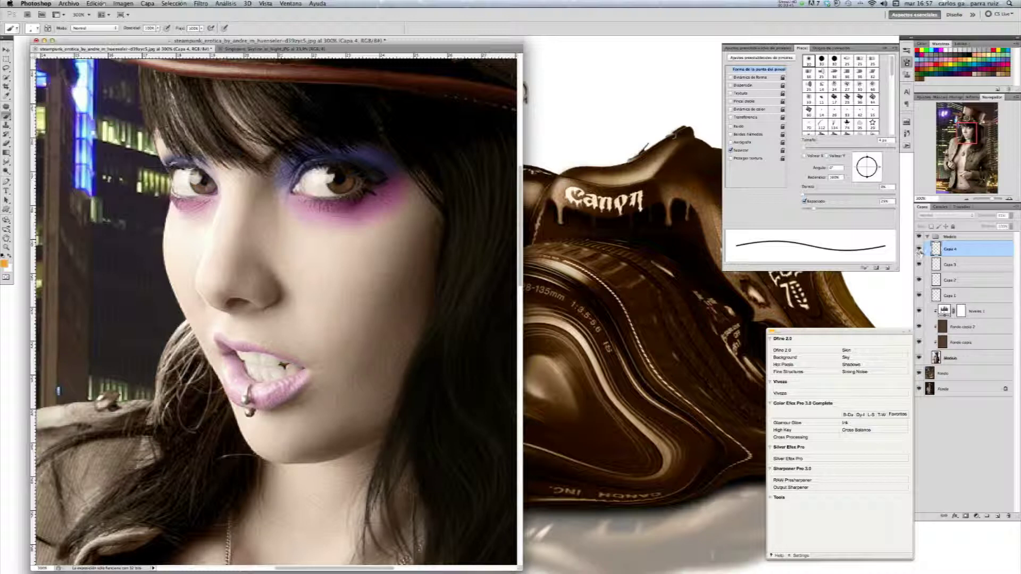
left_click(919, 248)
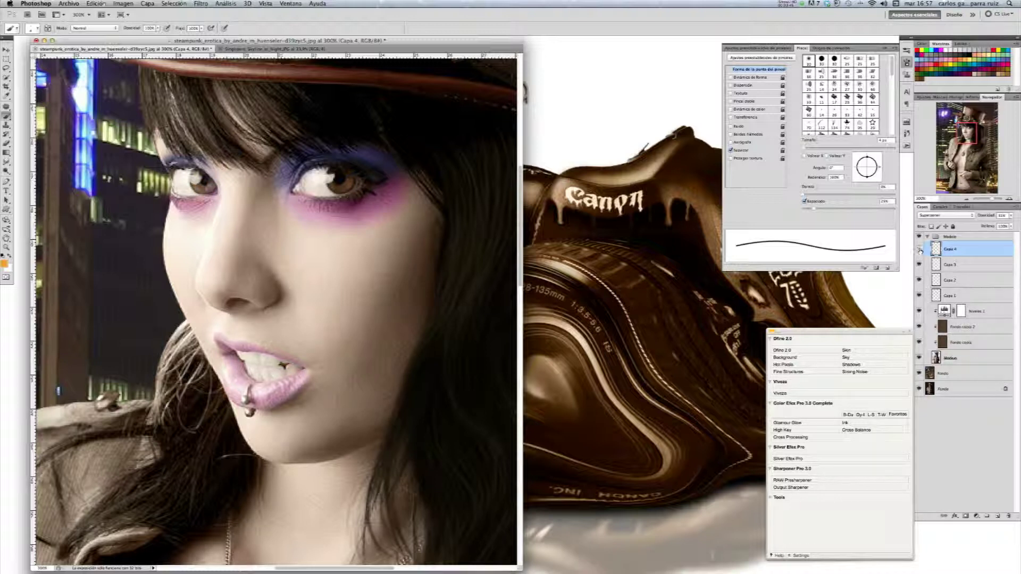
left_click(920, 250)
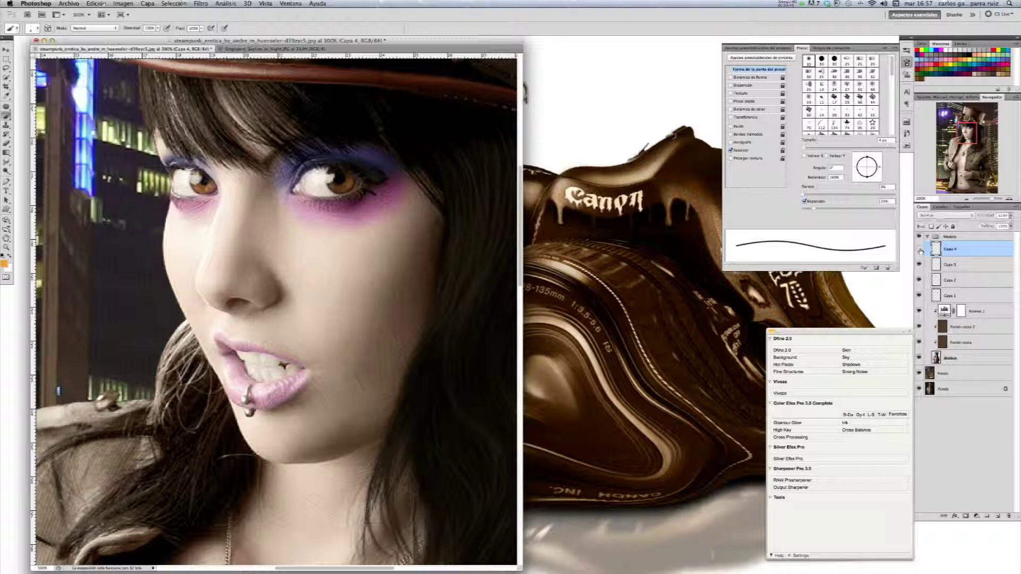
left_click(919, 248)
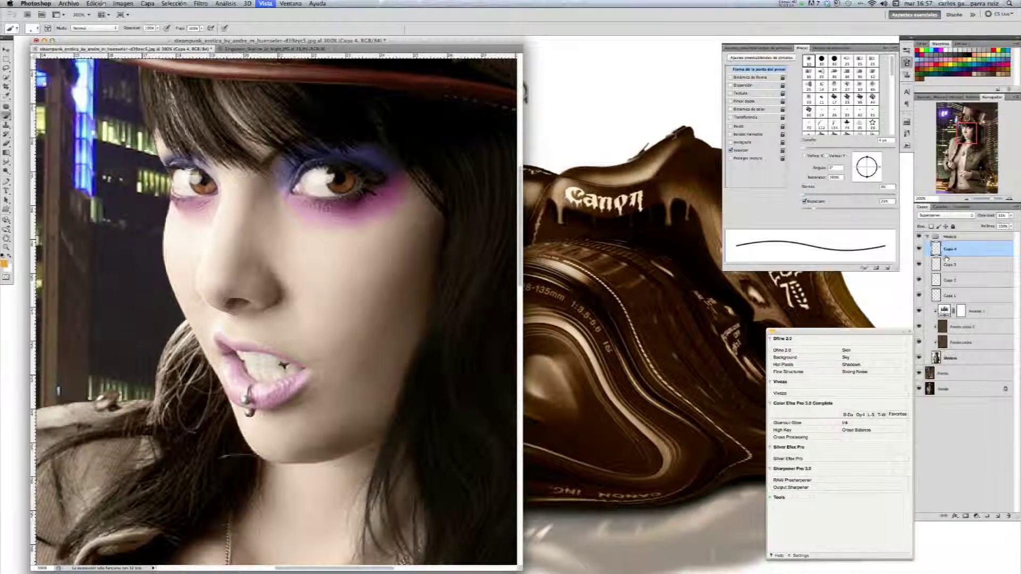
Step: Group makeup layers Capa 1 through Capa 4 into a group named 'Maquillaje'
key("ctrl+0")
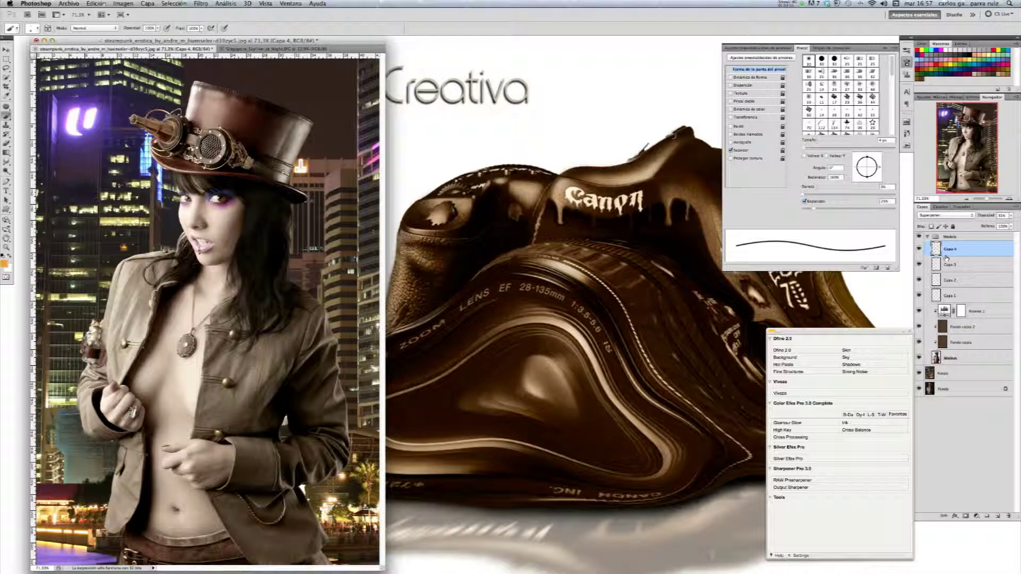
left_click(617, 95)
left_click(979, 266, "shift")
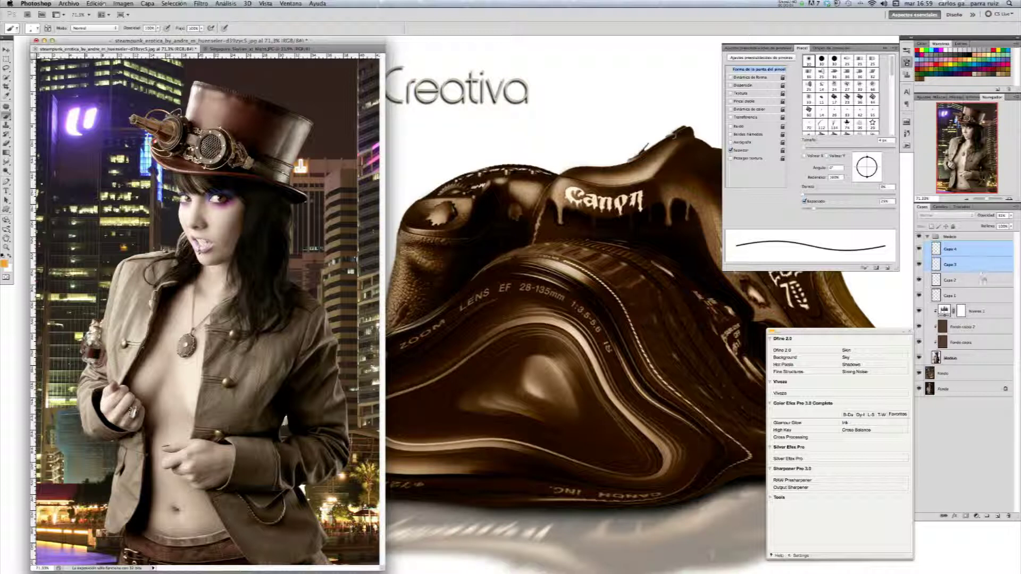
left_click(982, 296, "shift")
left_click_drag(982, 299, 986, 516)
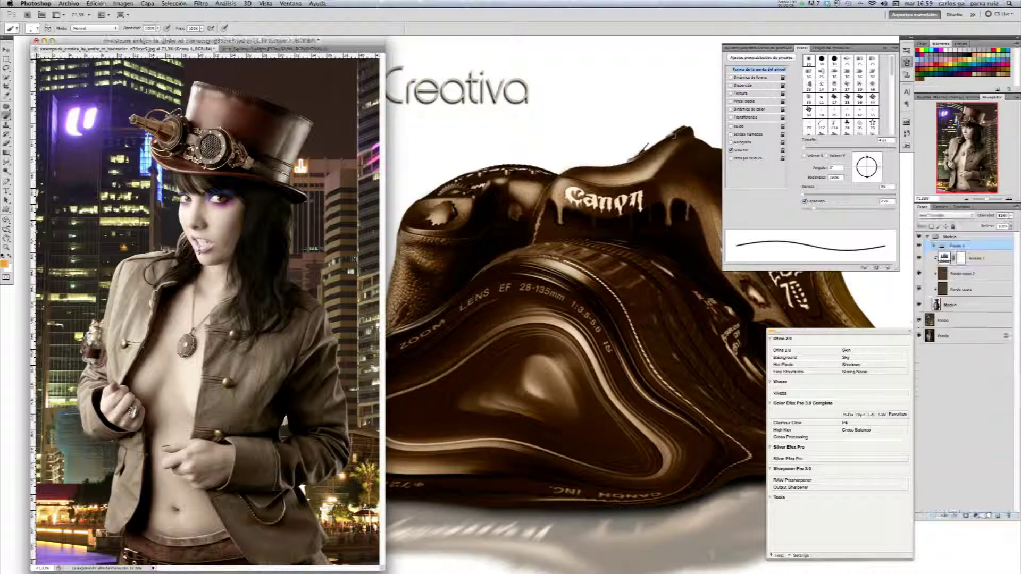
double_click(956, 246)
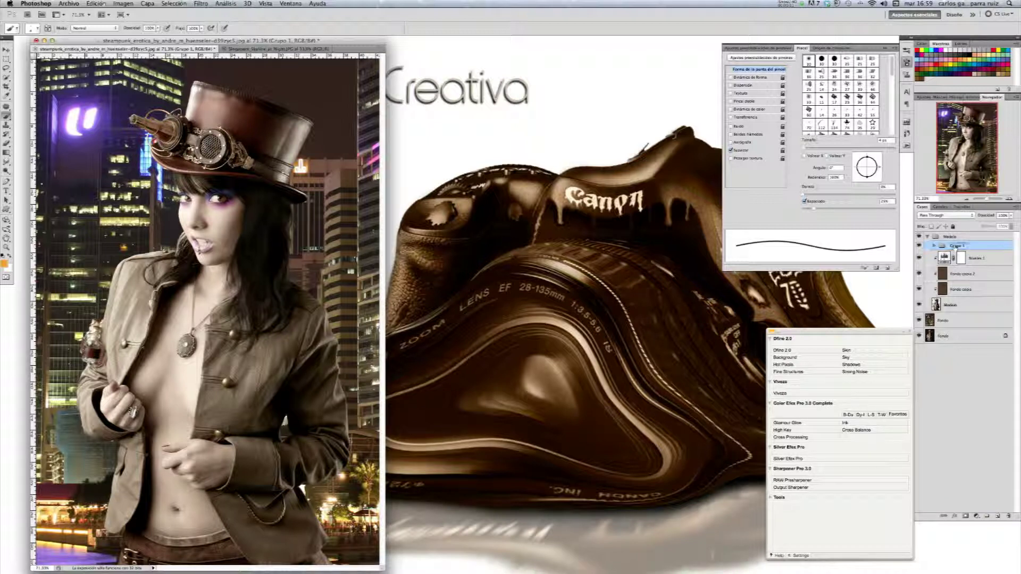
type("Maquillaje")
key("Return")
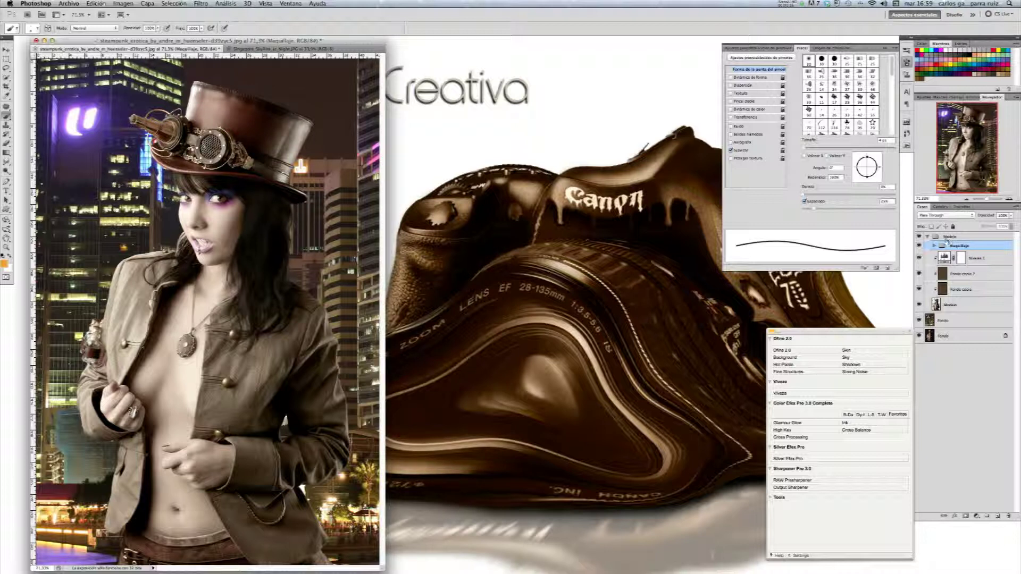
Step: Collapse the Modelo group and select the Fondo layer
left_click(924, 239)
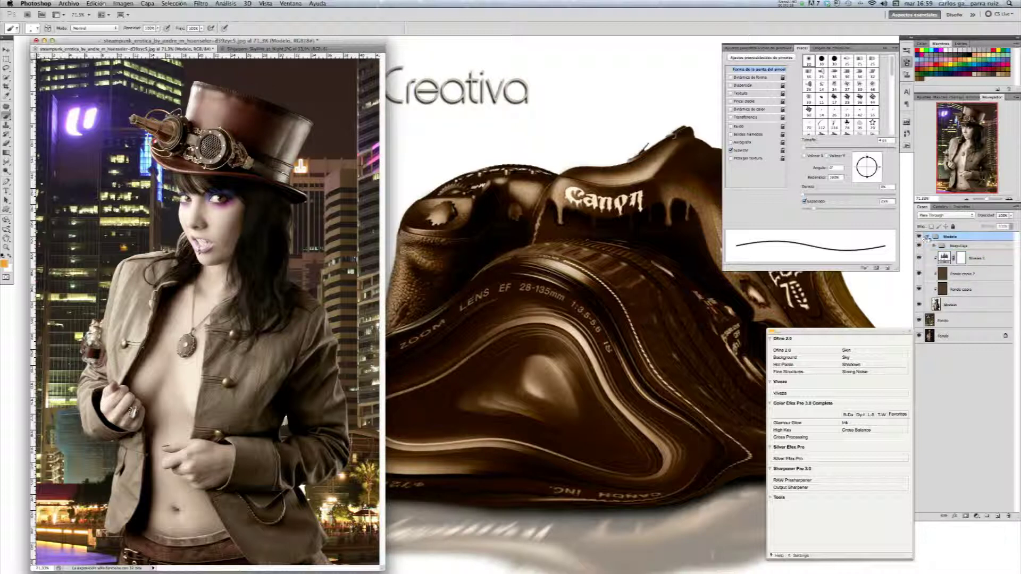
left_click(926, 238)
left_click(957, 250)
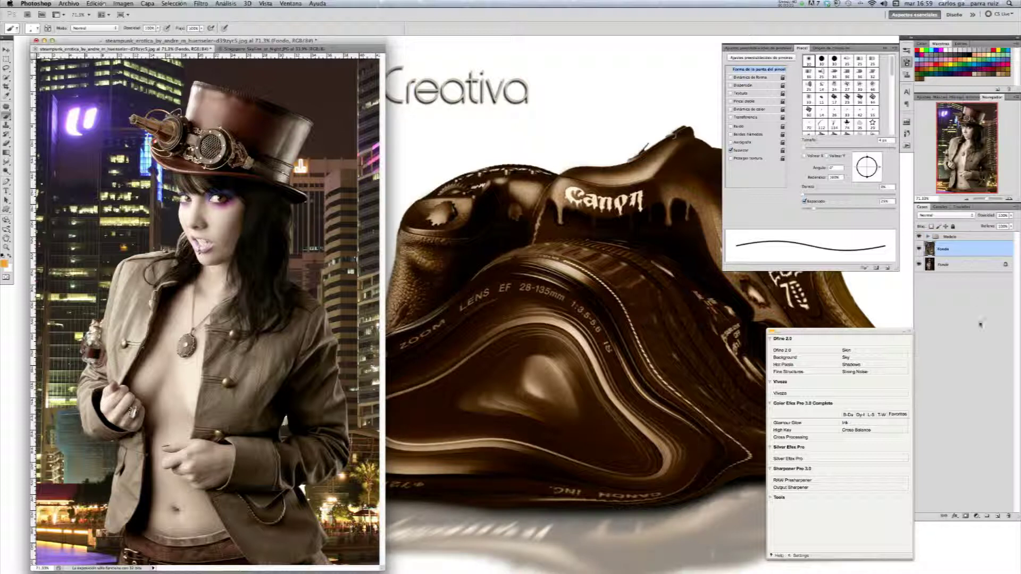
Step: Add a Tono/saturación adjustment layer with saturation about -7, toggling it to compare
left_click(977, 516)
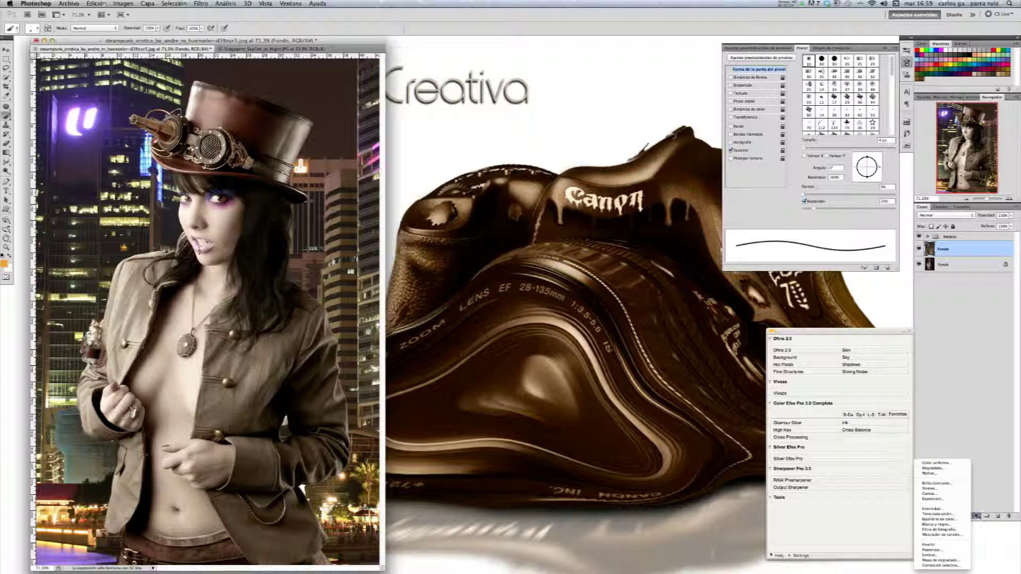
left_click(961, 514)
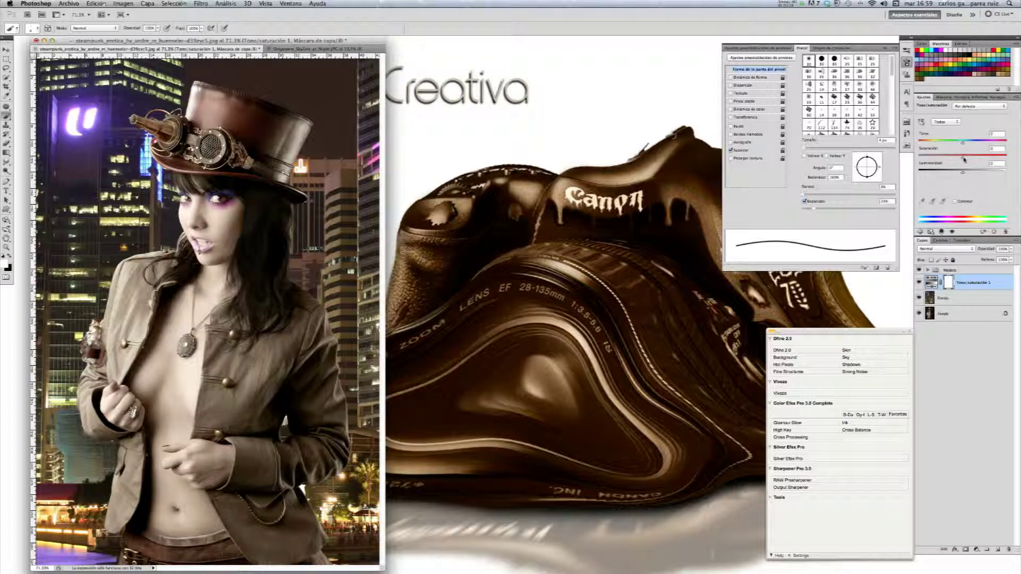
left_click_drag(963, 158, 950, 162)
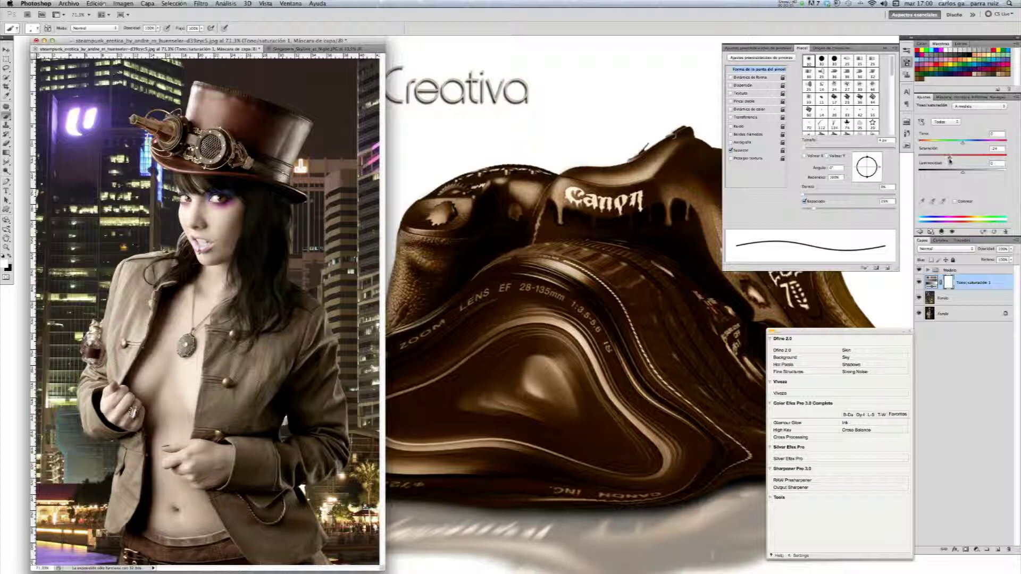
left_click(918, 283)
left_click(918, 283)
left_click(918, 283)
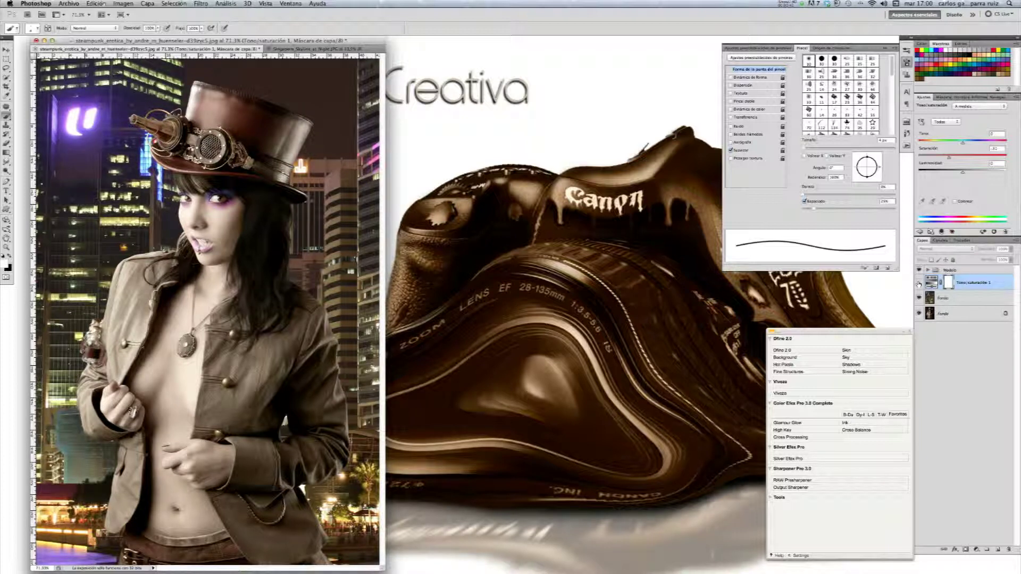
left_click(918, 283)
left_click(918, 284)
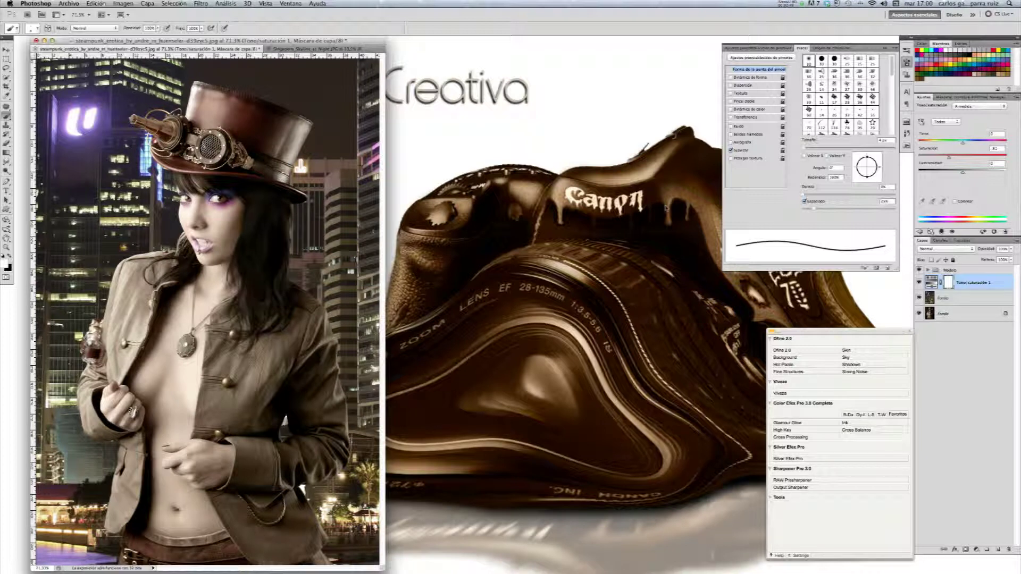
key("super+Tab")
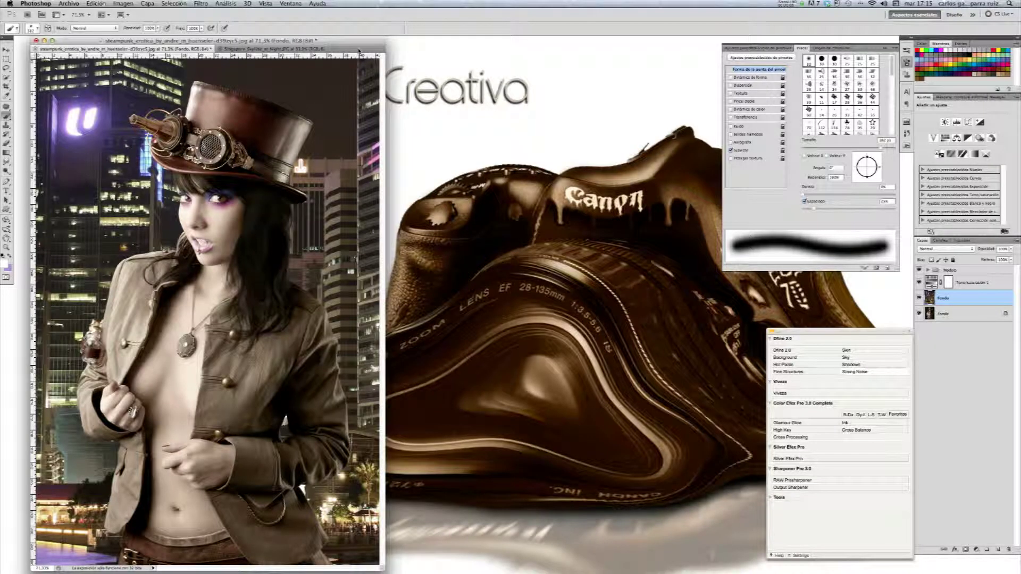
Step: Duplicate Fondo and preview a Desenfoque gaussiano, trying radius values of 3, 4 and 2
left_click_drag(360, 51, 392, 32)
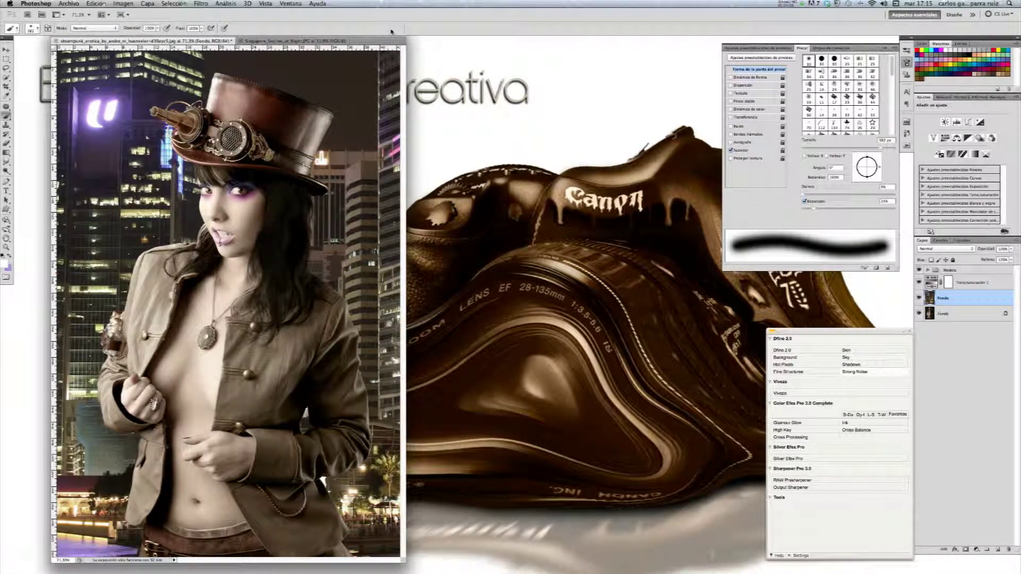
key("ctrl+j")
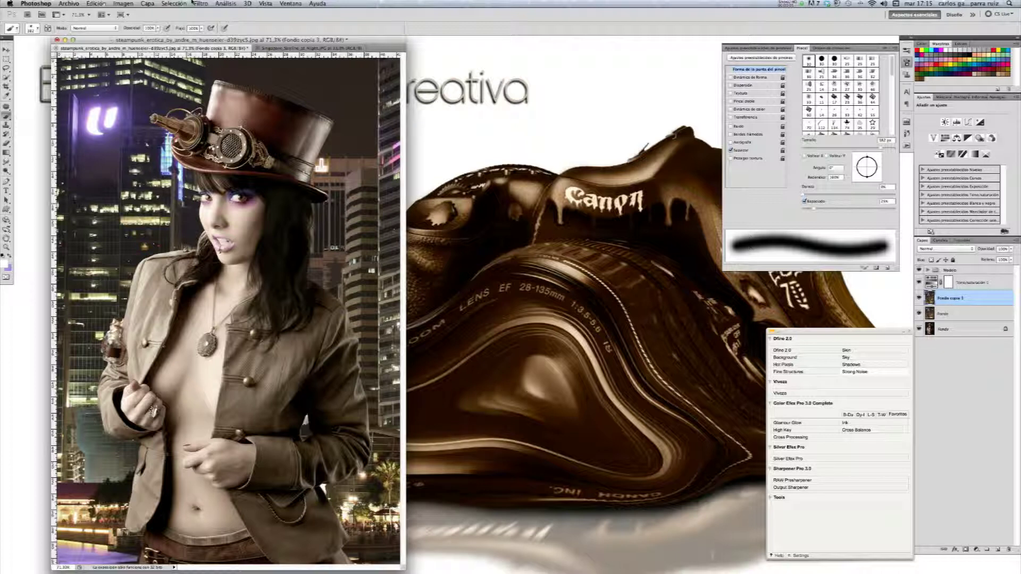
double_click(200, 4)
left_click(201, 3)
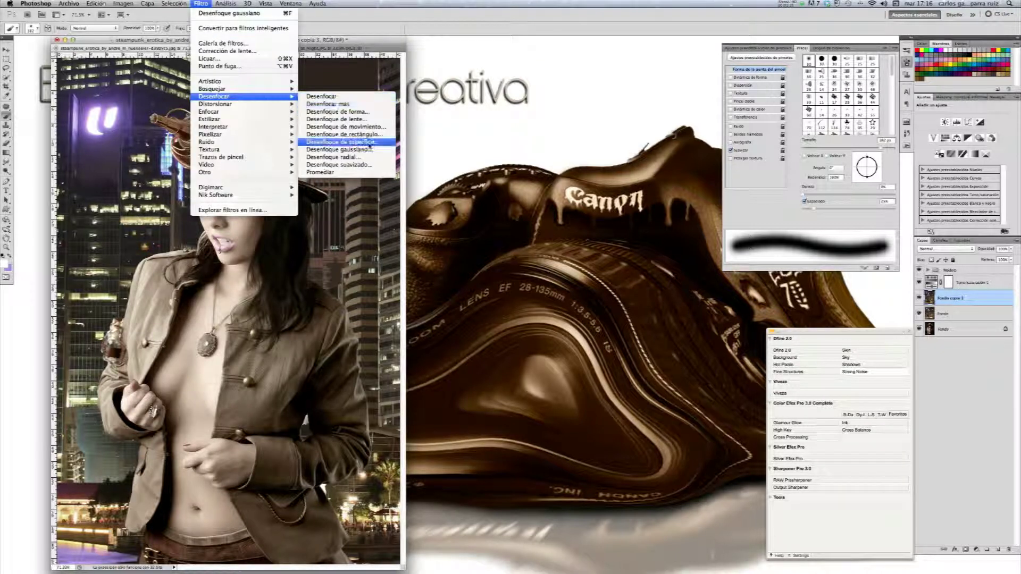
left_click(366, 149)
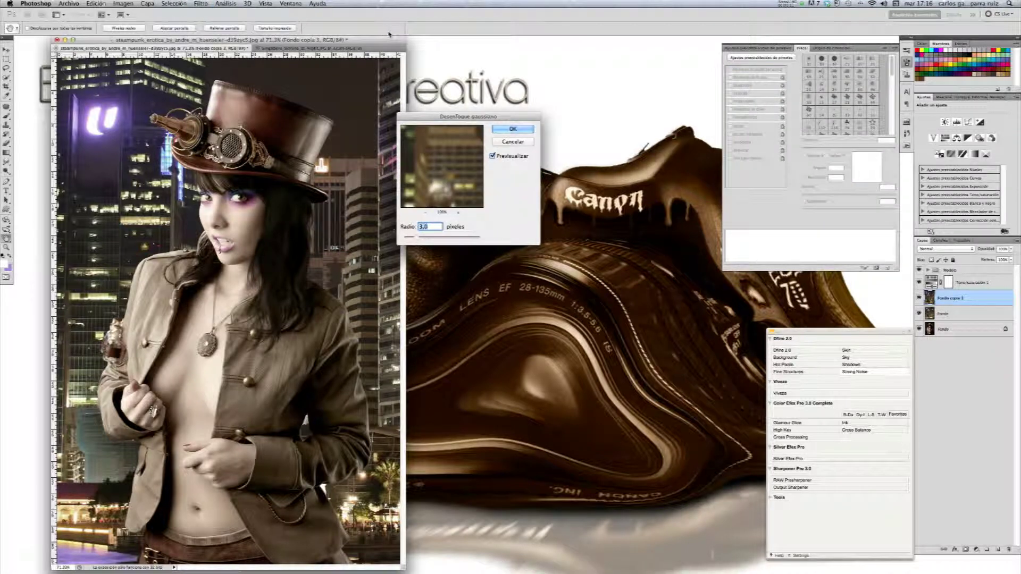
type("3")
key("BackSpace")
type("4")
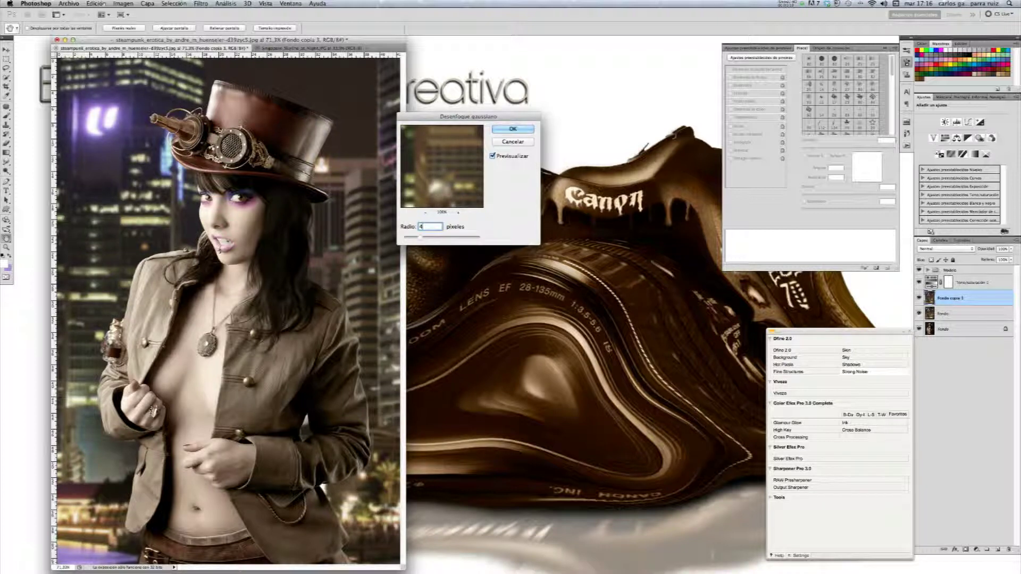
key("BackSpace")
type("2")
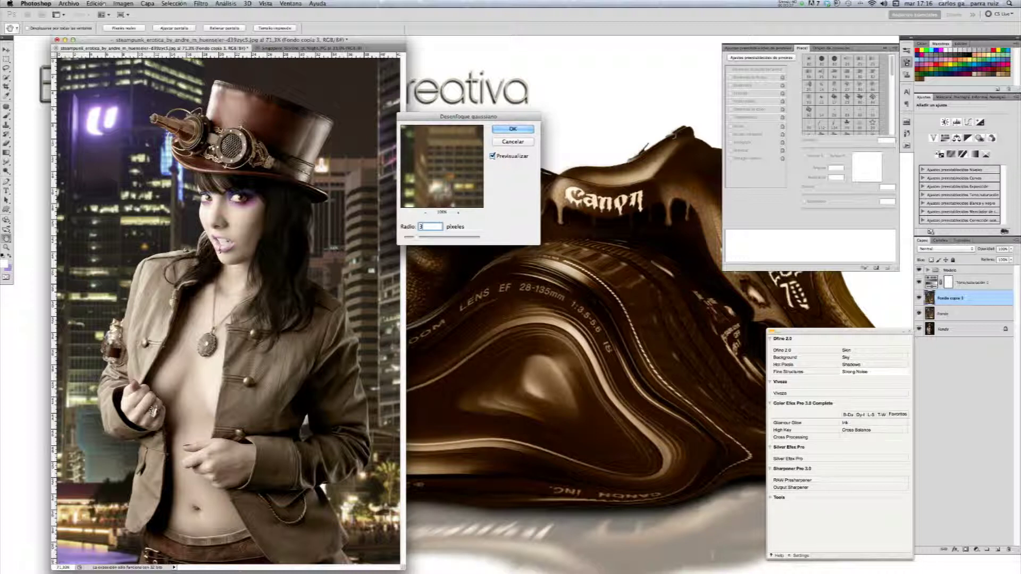
Step: Apply the blur to Fondo copia 3, toggle it to compare, then select the Modelo group
left_click(513, 129)
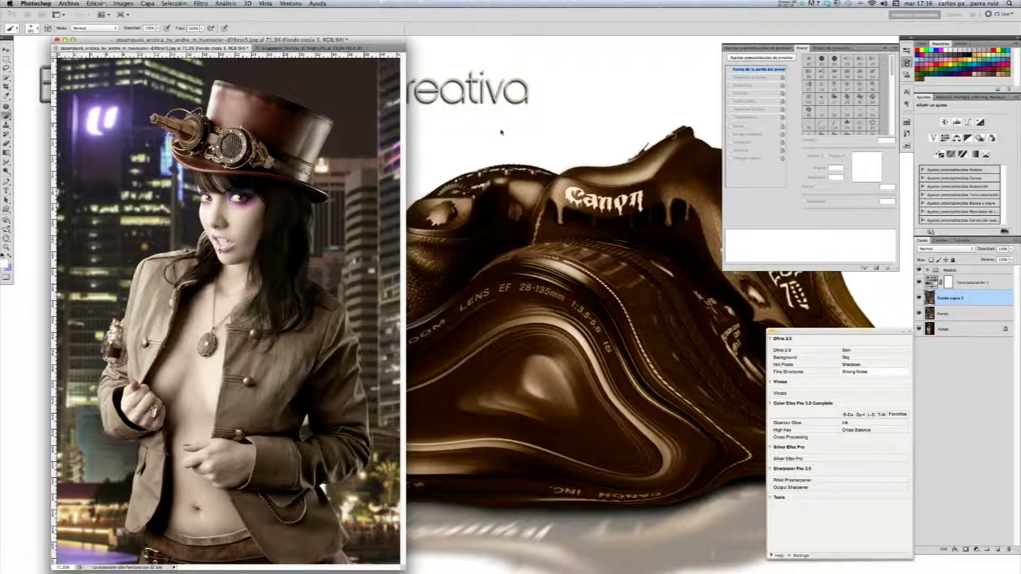
left_click(1012, 250)
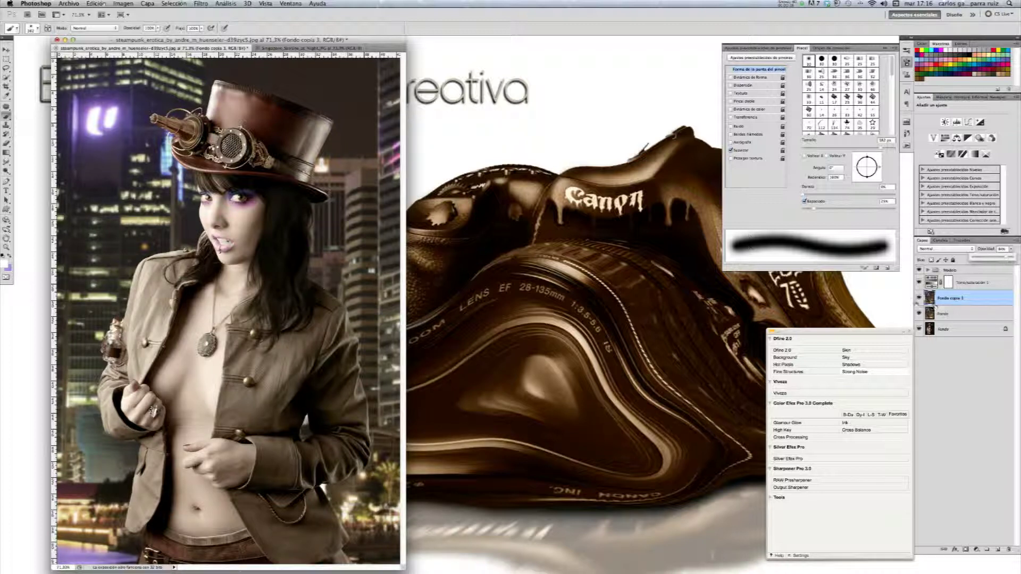
left_click(918, 298)
left_click(918, 299)
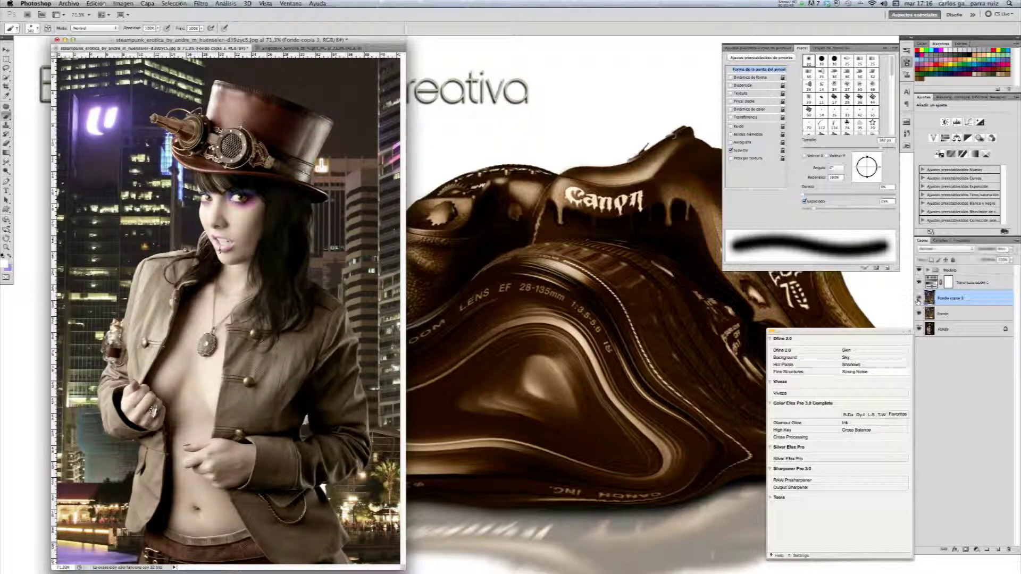
left_click(918, 299)
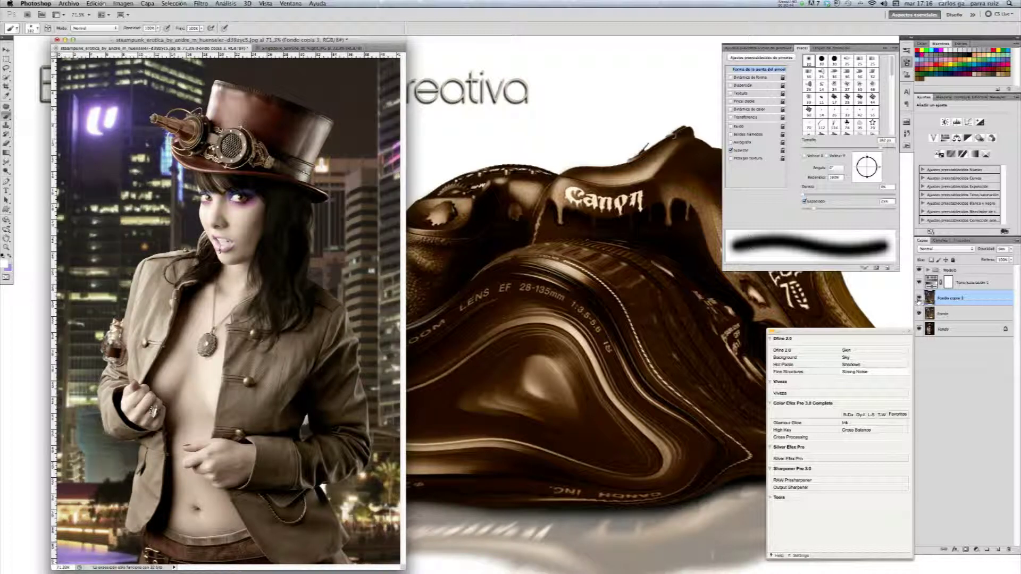
left_click(996, 271)
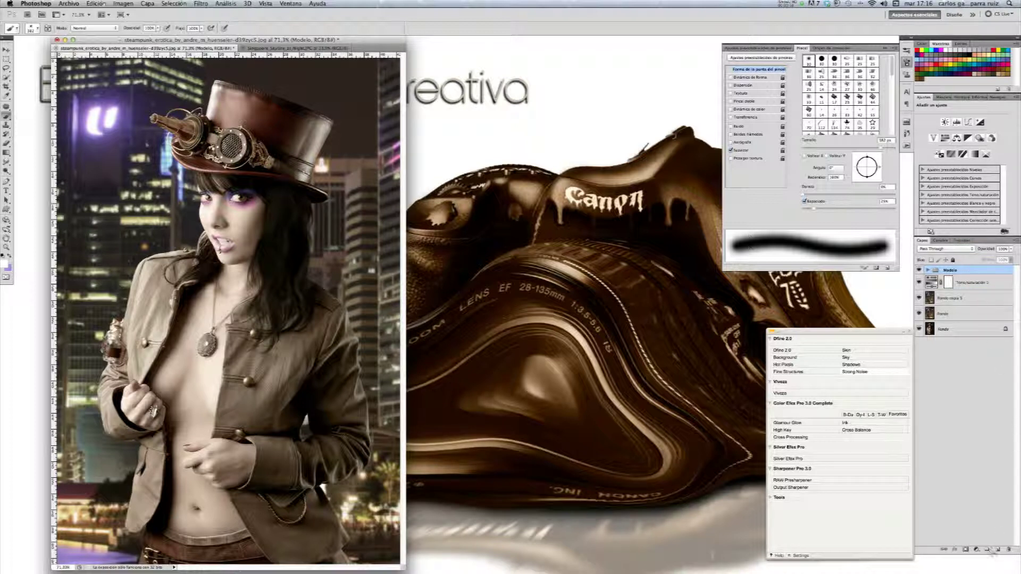
Step: Add a new top layer filled with 50% gris and set it to Luz suave blending
left_click(998, 550)
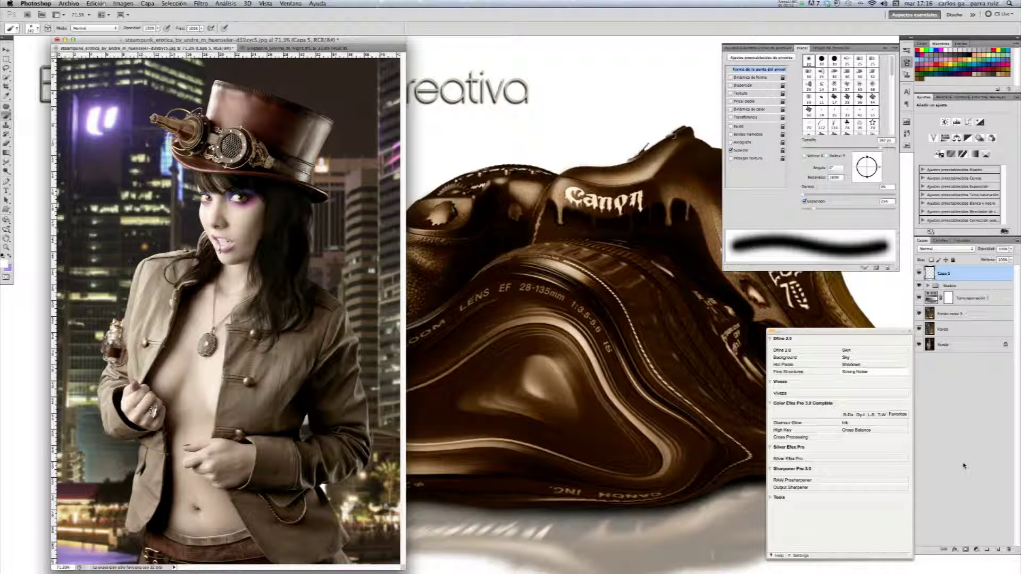
key("shift+F5")
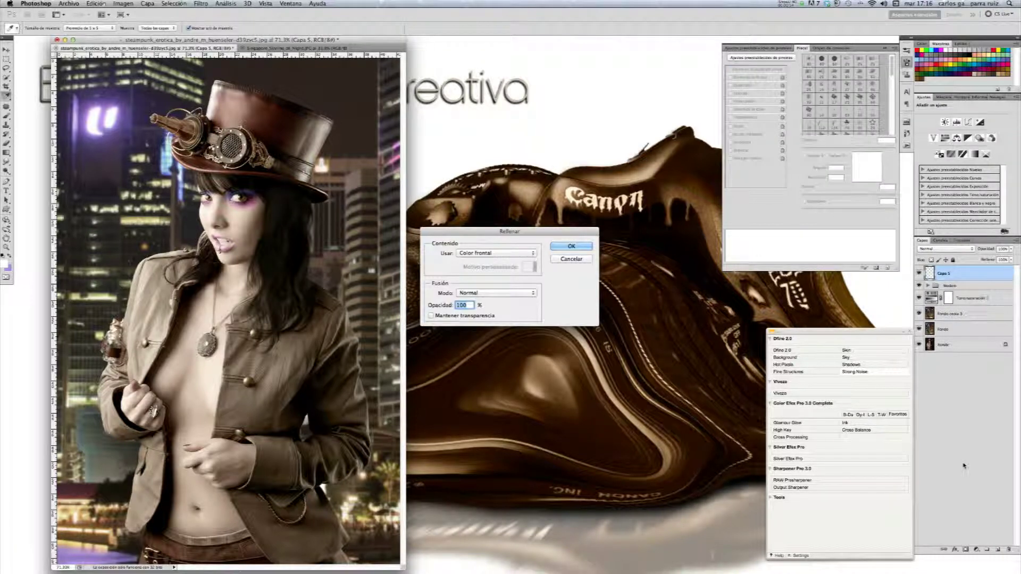
left_click(523, 253)
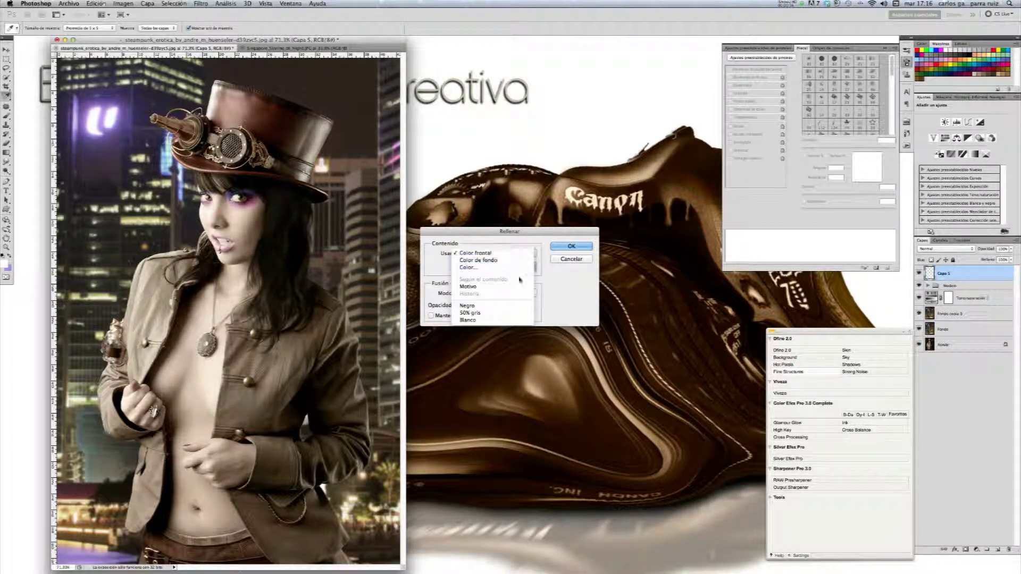
left_click(471, 312)
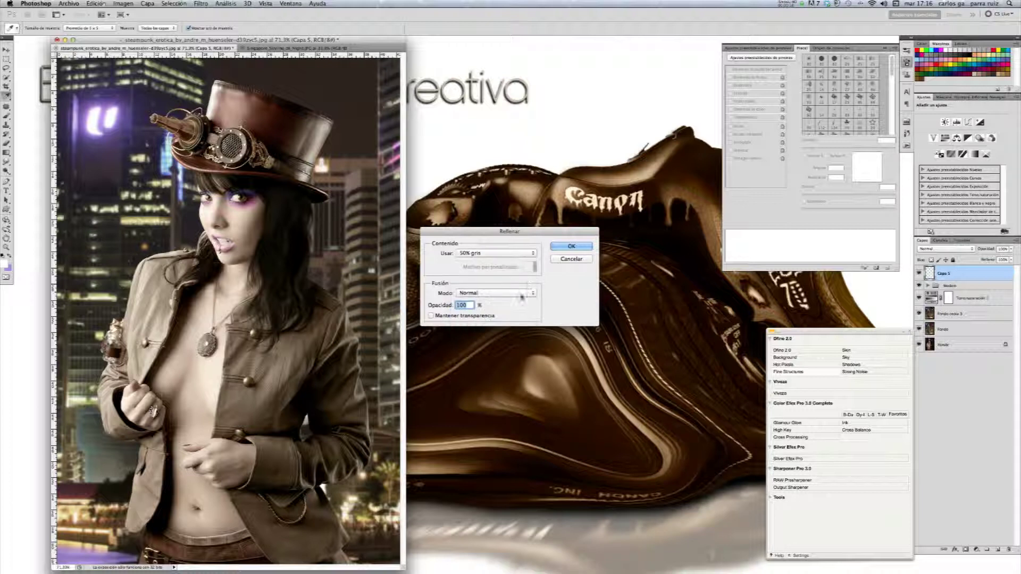
left_click(557, 248)
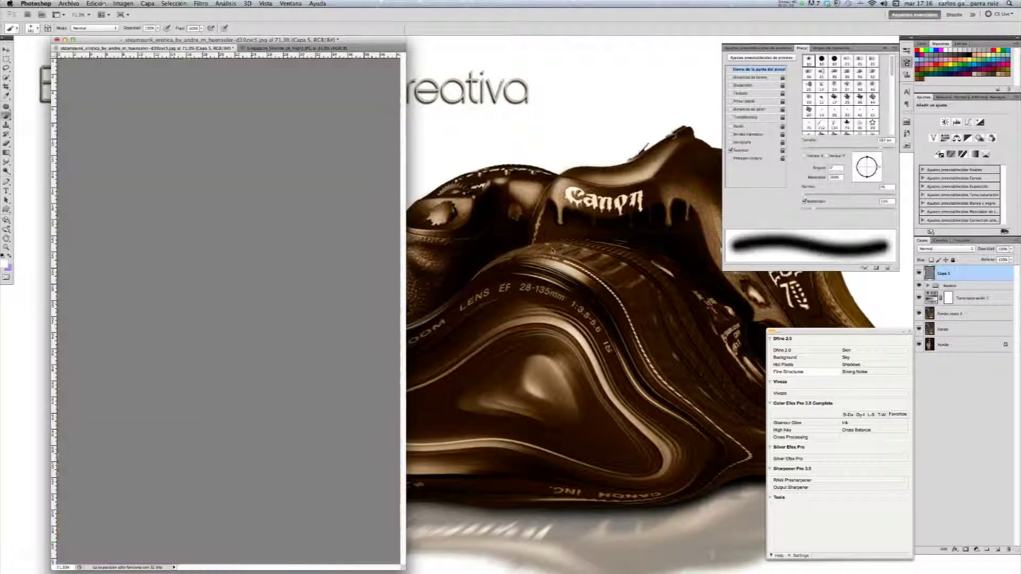
left_click(953, 250)
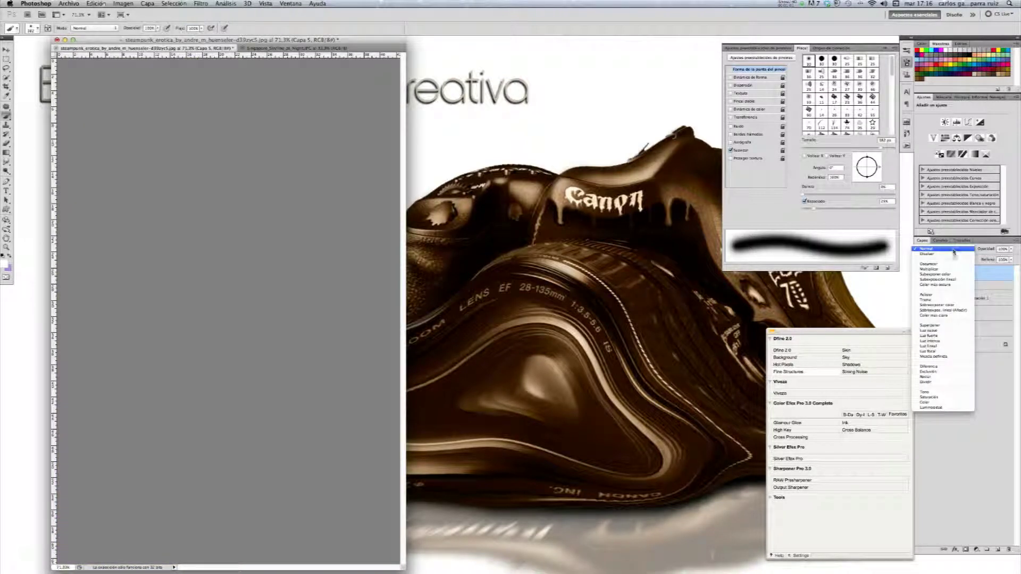
left_click(950, 330)
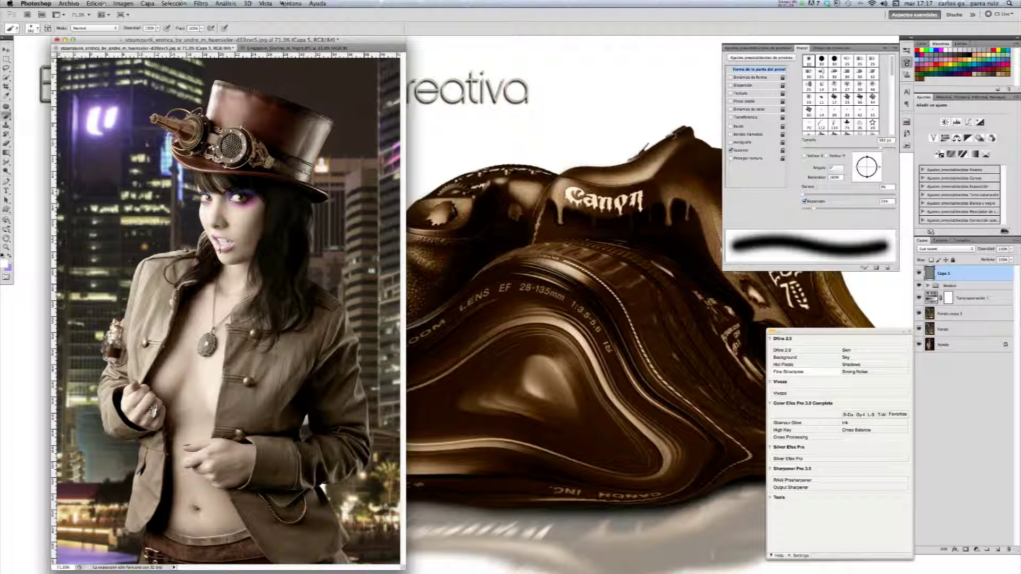
Step: View the image at actual pixels and set up the Dodge tool with a 54 px brush
left_click(269, 3)
left_click(319, 90)
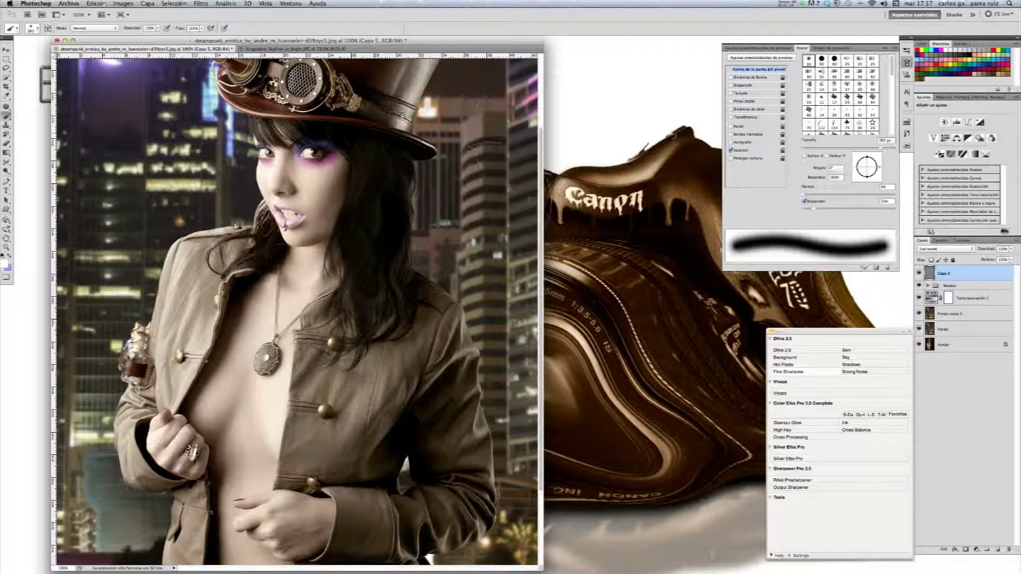
left_click(6, 171)
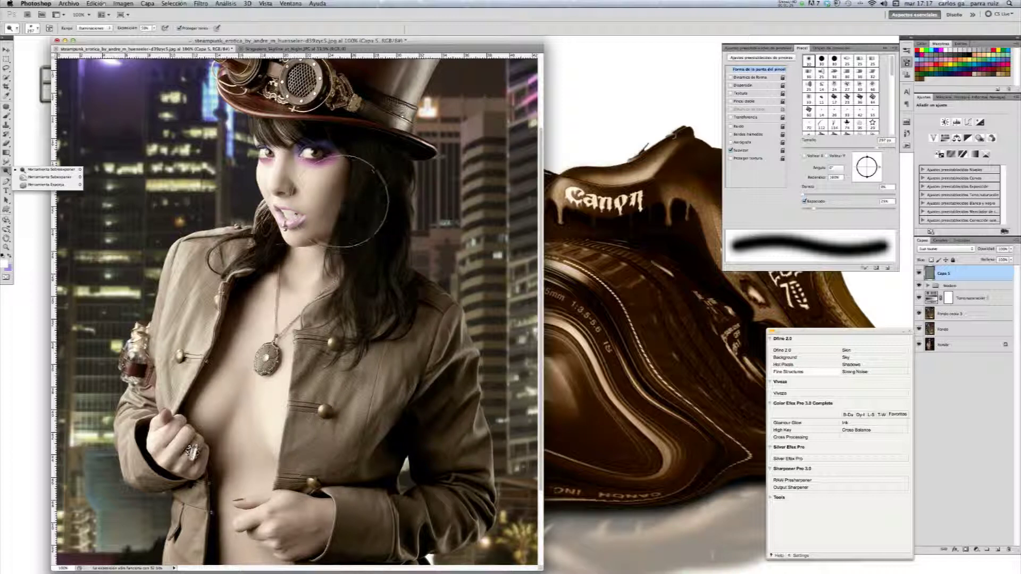
left_click_drag(864, 147, 825, 149)
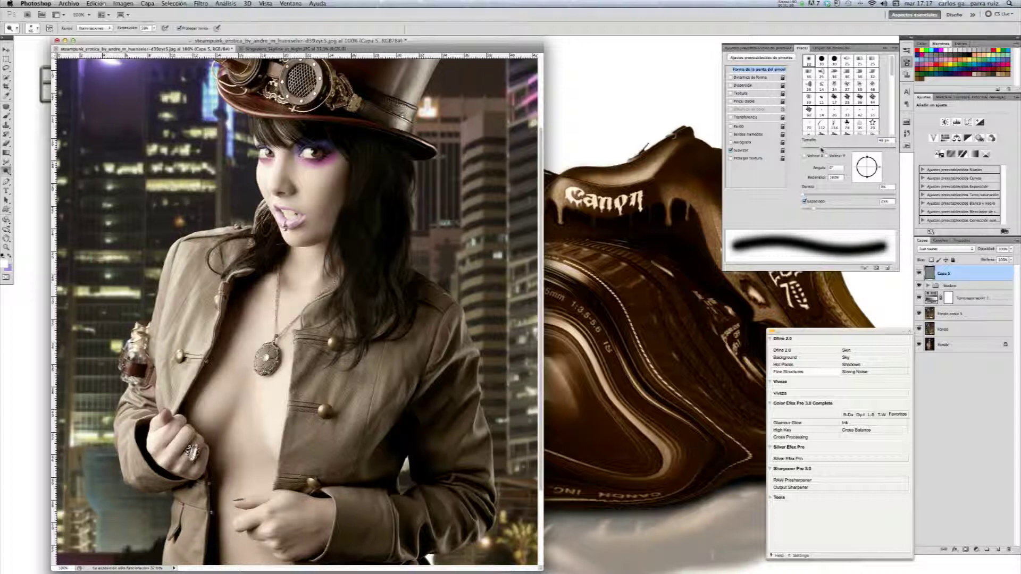
left_click_drag(825, 150, 819, 148)
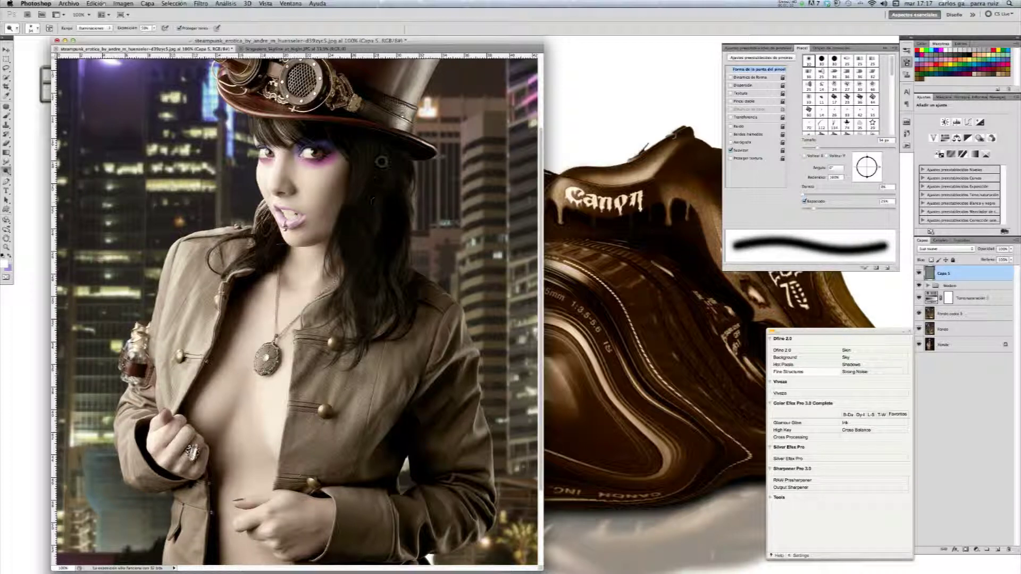
left_click(996, 97)
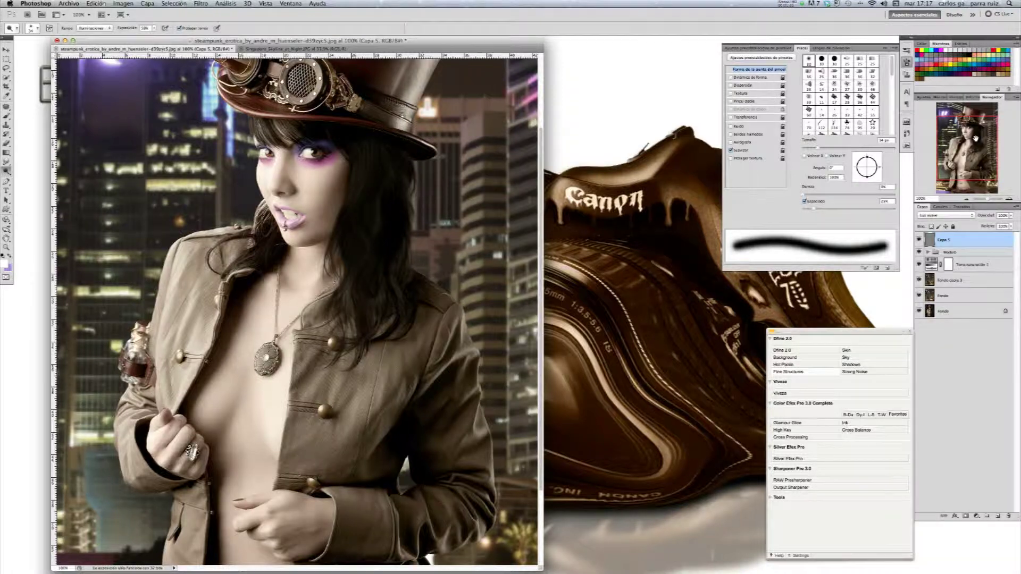
left_click_drag(978, 136, 977, 124)
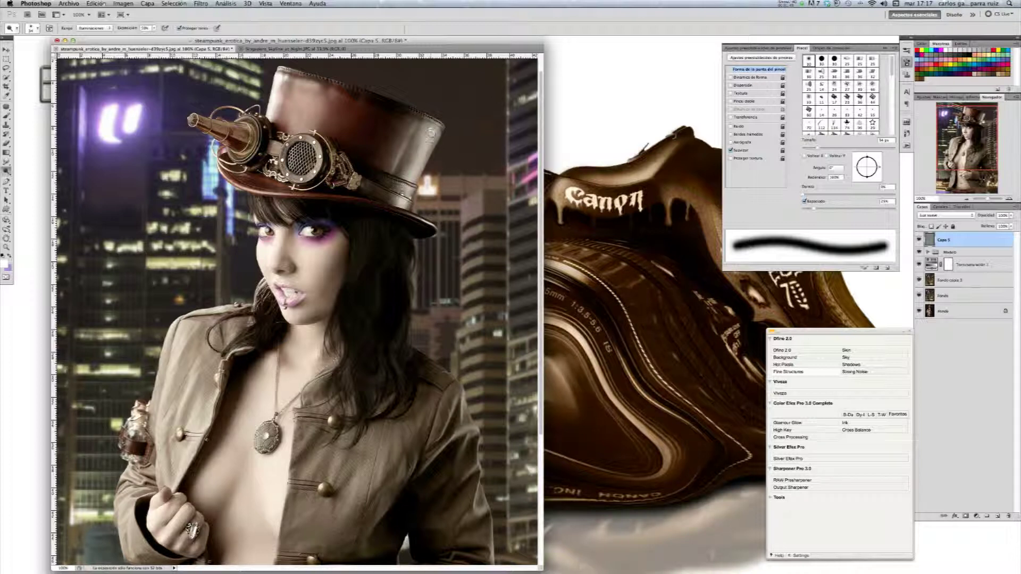
Step: Dodge the highlights on the top hat at 13% exposure
left_click_drag(427, 137, 417, 160)
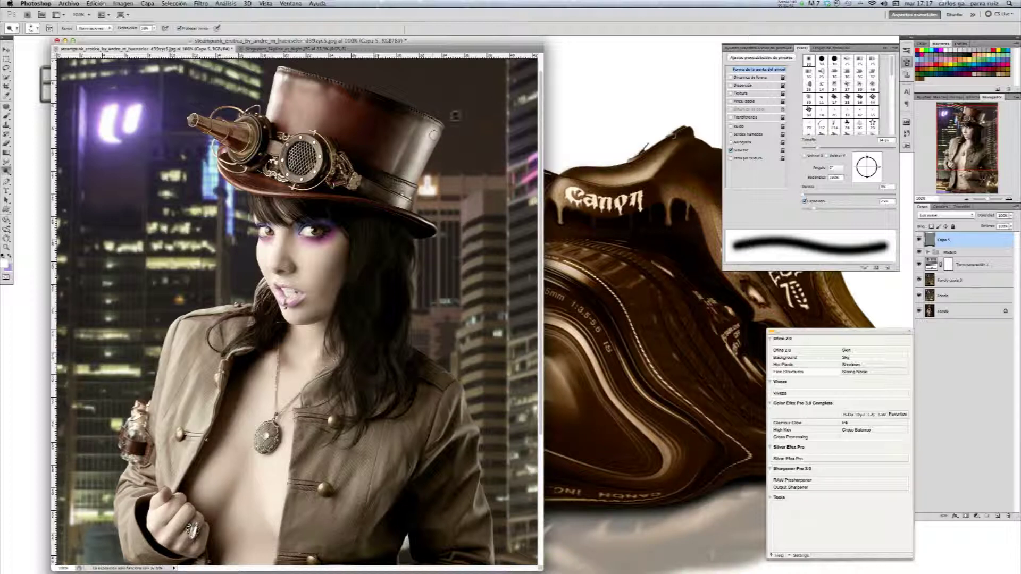
left_click_drag(153, 29, 137, 38)
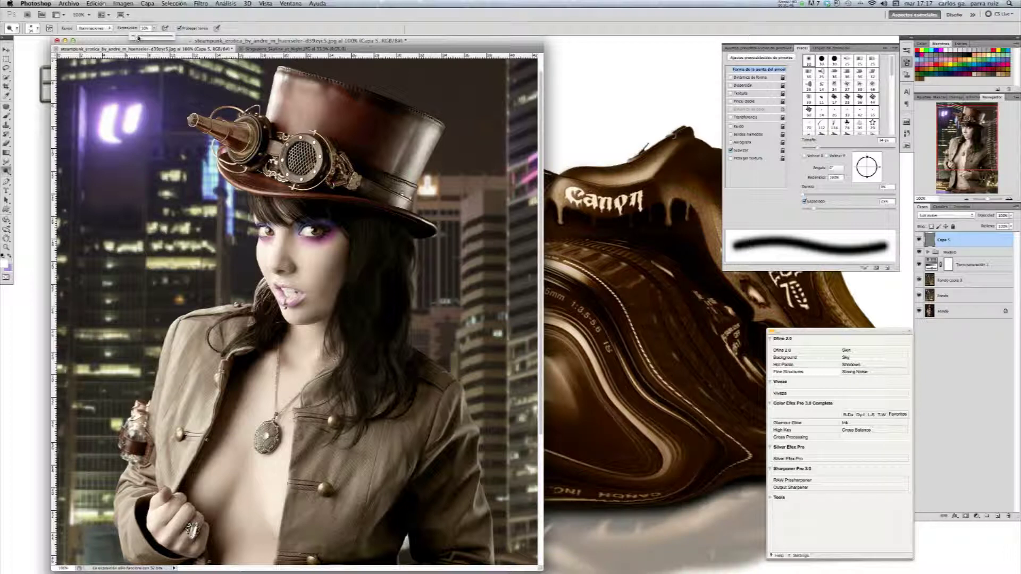
left_click(430, 133)
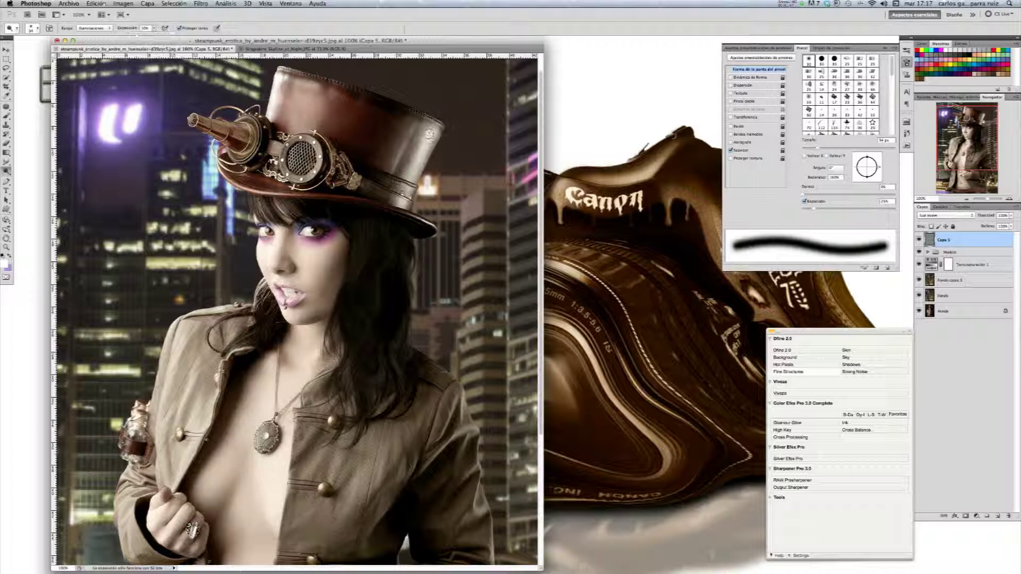
left_click_drag(425, 139, 410, 173)
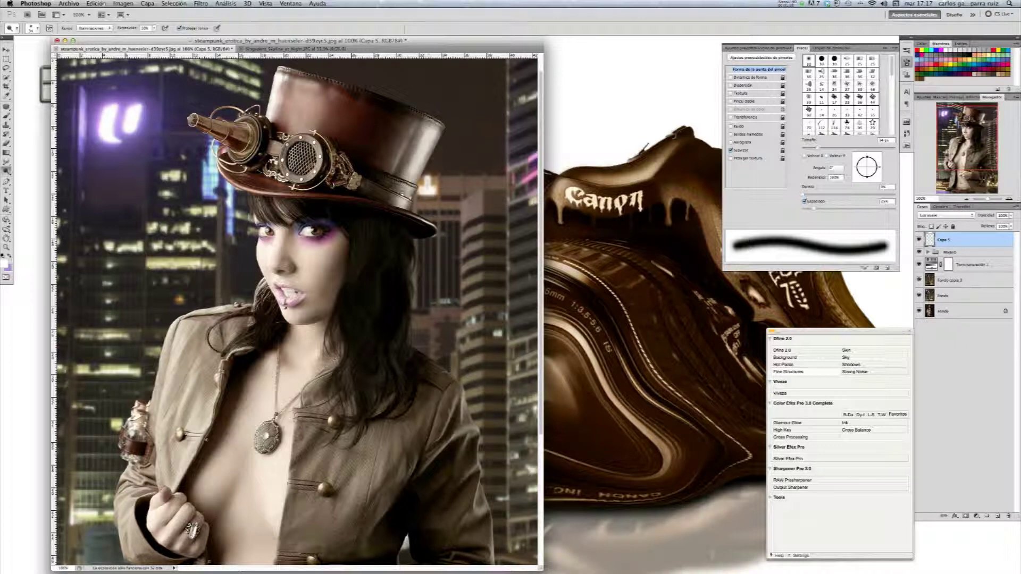
left_click_drag(434, 136, 396, 193)
Step: With a smaller brush, brighten the jacket buttons and the pendant
key("bracketleft")
key("bracketleft")
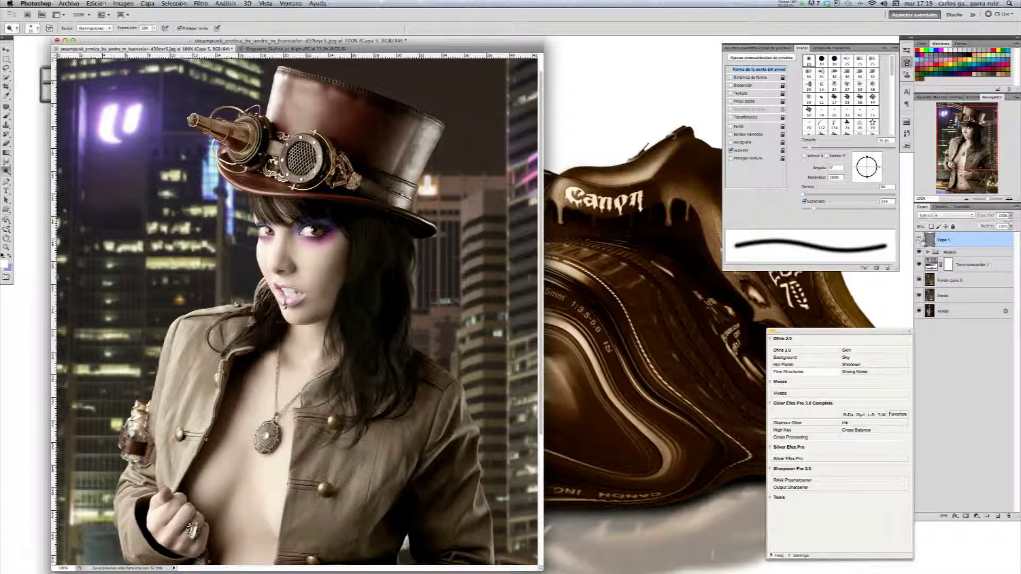
scroll(298, 311, "down", 5)
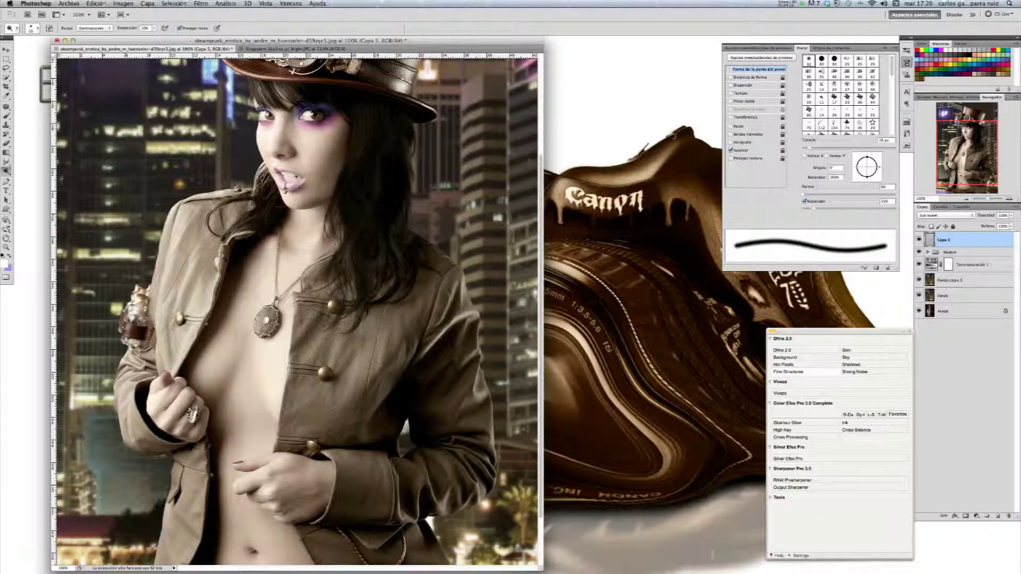
left_click(330, 305)
left_click(322, 371)
left_click(313, 445)
left_click_drag(263, 323, 276, 323)
left_click_drag(186, 284, 178, 236)
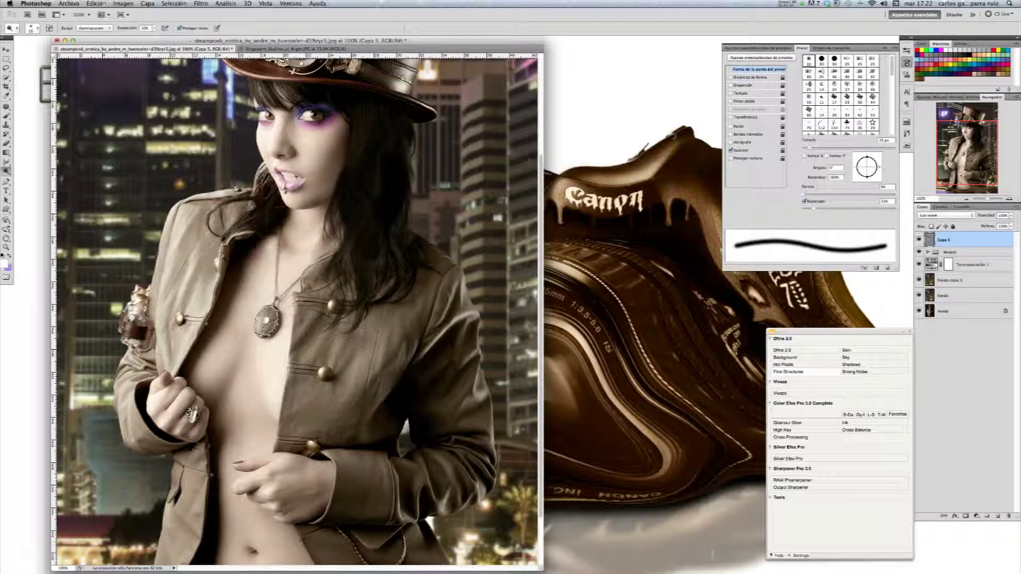
Step: Inspect the face and hat brim, enlarge the brush slightly, then fit the image on screen
scroll(385, 506, "down", 3)
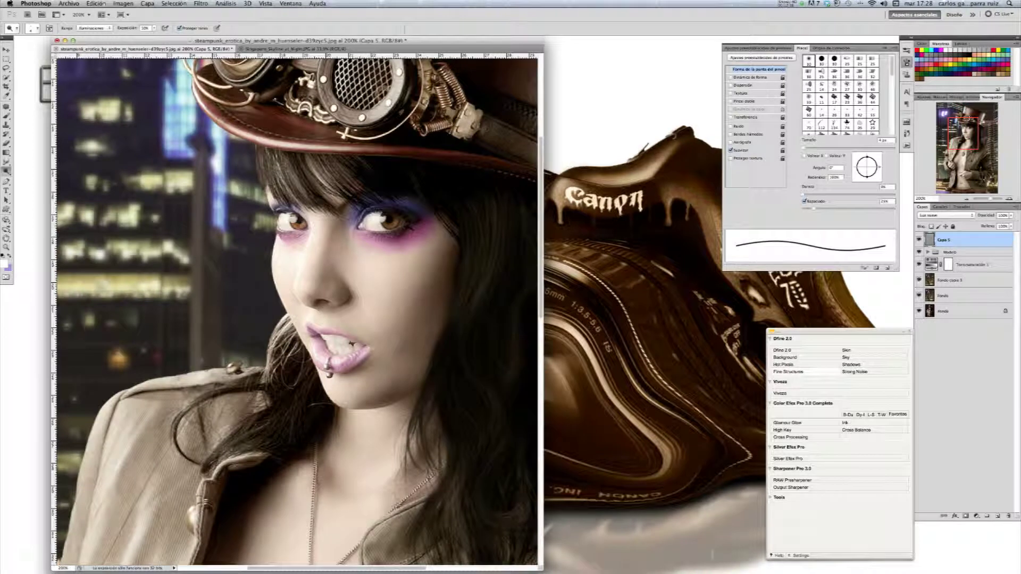
key("bracketright")
key("bracketright")
key("bracketright")
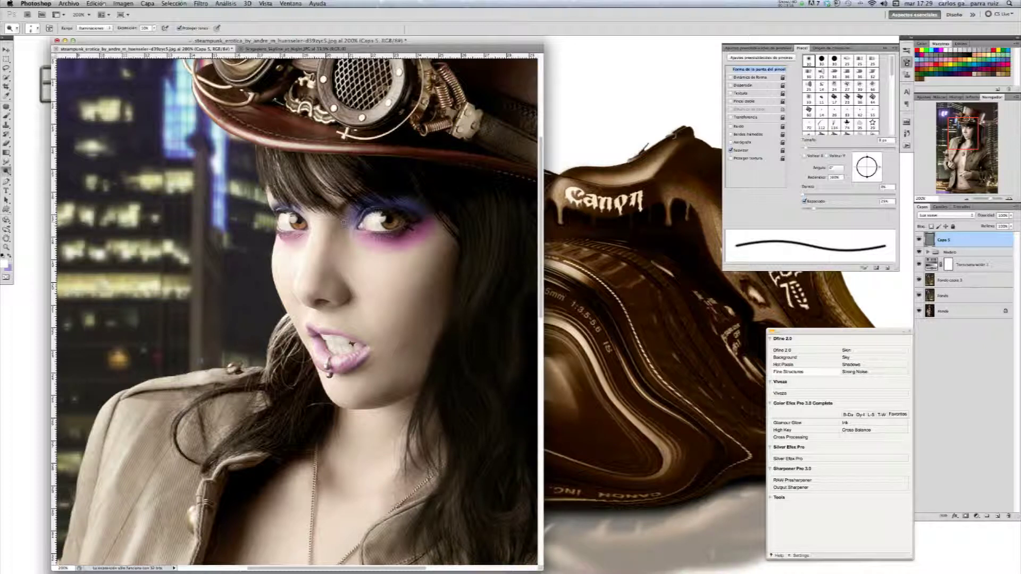
key("super+0")
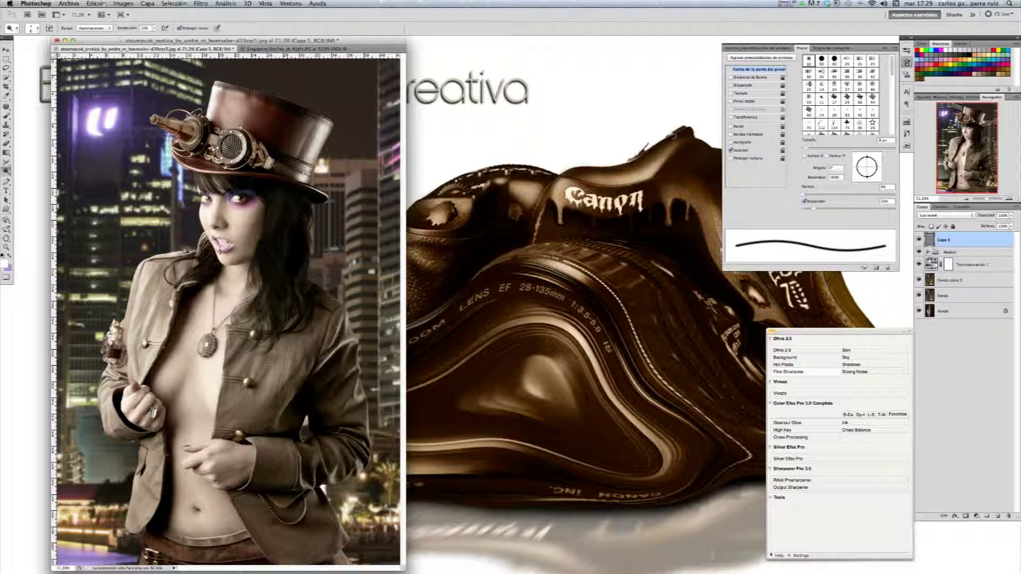
Step: Burn the top hat's right side, then compare with Capa 5 hidden and leave it visible
left_click_drag(319, 119, 317, 160)
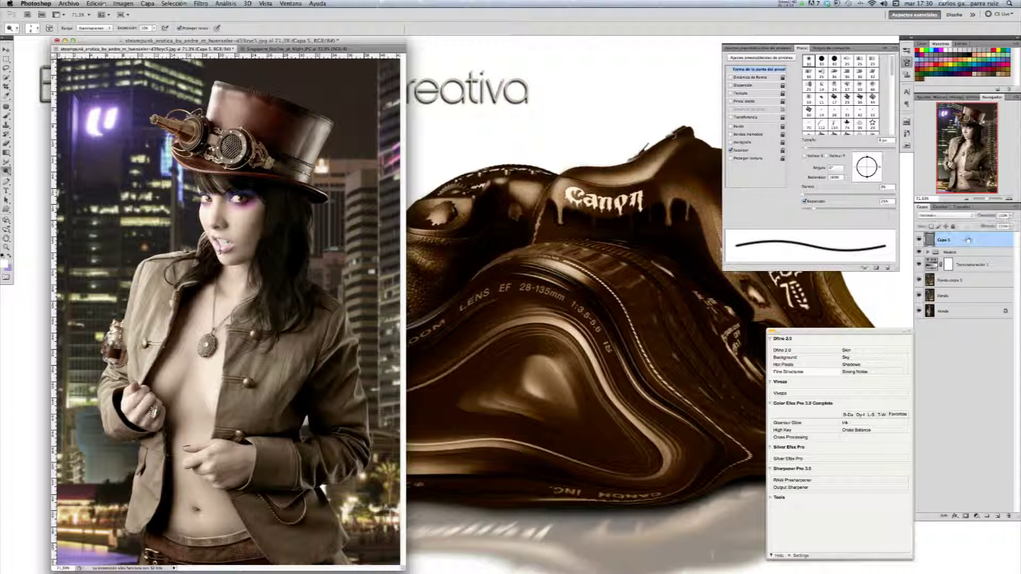
left_click(919, 240)
left_click(920, 240)
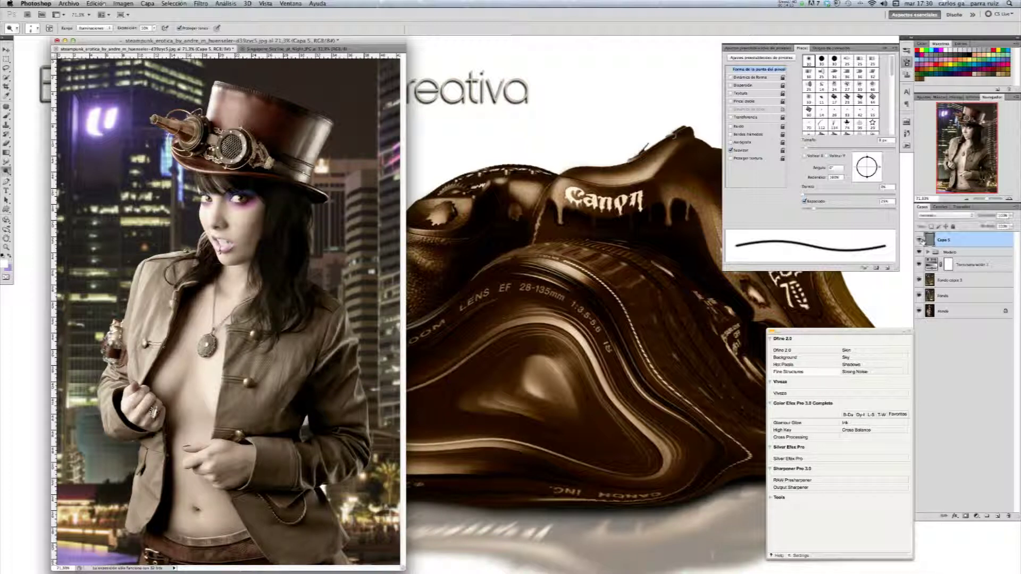
left_click(919, 240)
left_click(919, 240)
key("super+Tab")
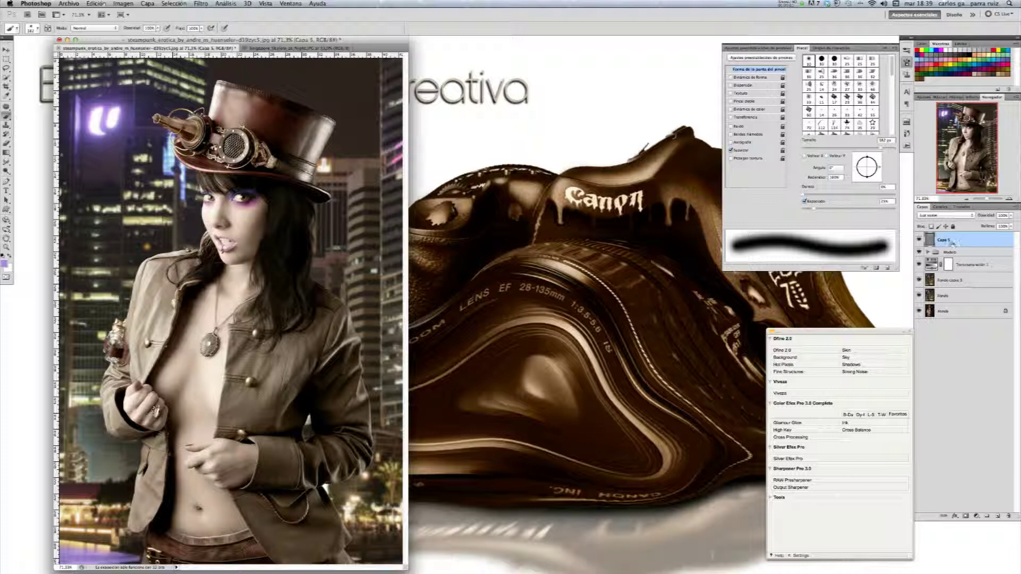
Step: Add a new empty layer and set the foreground colour to lavender b8a0e6
left_click(996, 518)
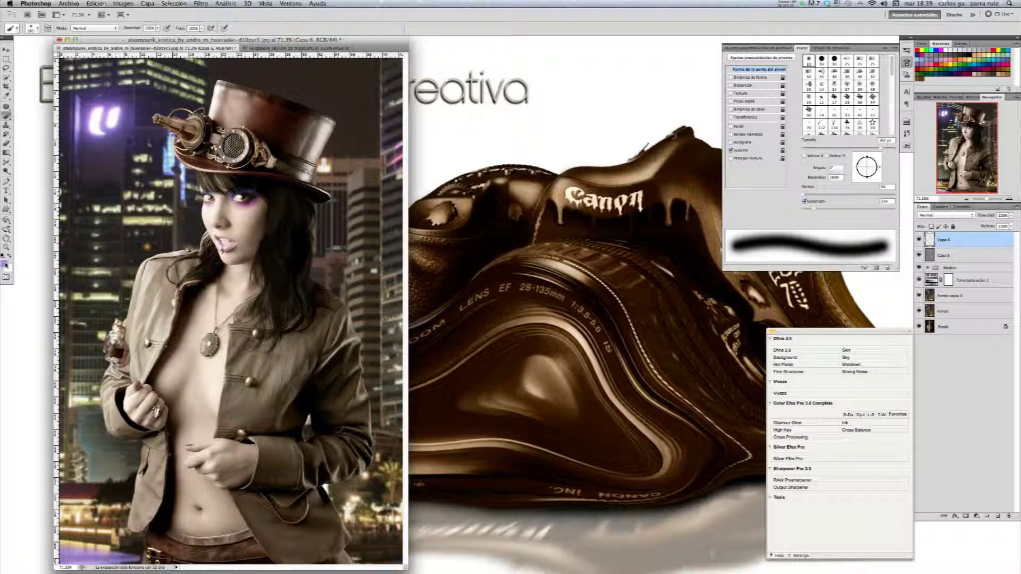
left_click(5, 262)
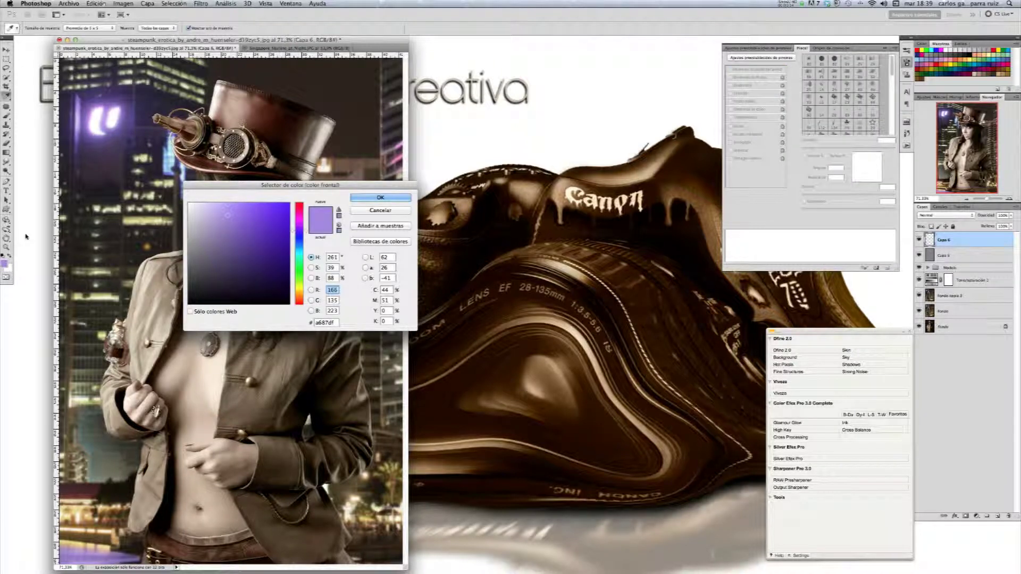
left_click_drag(227, 216, 218, 213)
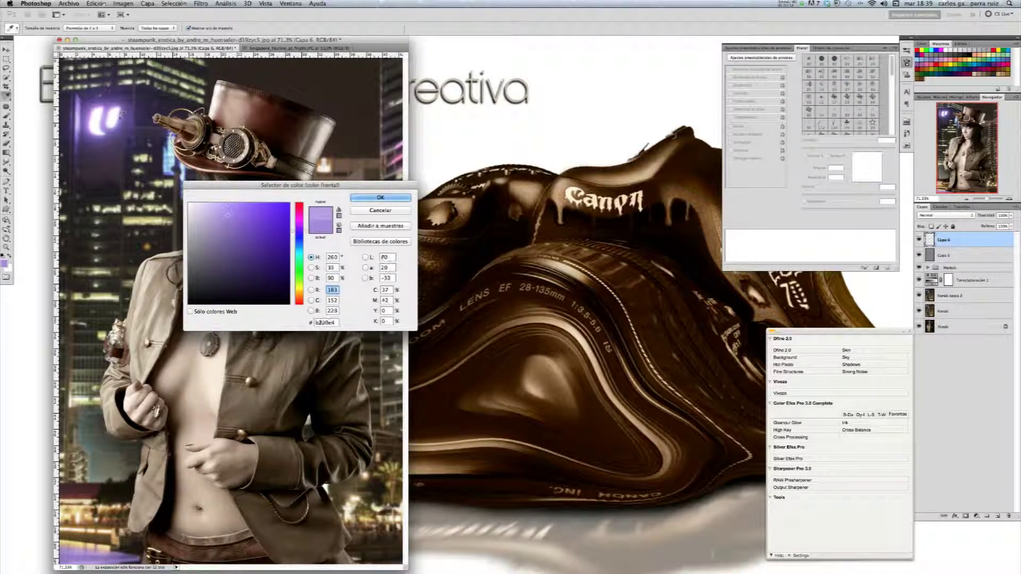
left_click(366, 200)
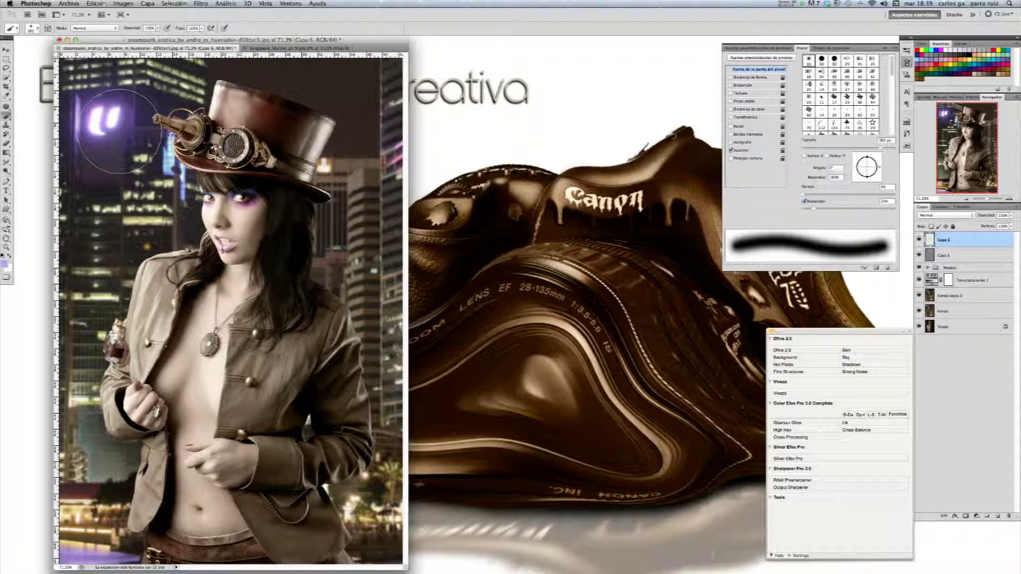
Step: Paint a soft lavender glow over the U sign, extending up to the hat brim
mouse_move(115, 134)
left_mouse_down()
mouse_move(133, 170)
mouse_move(180, 176)
mouse_move(160, 114)
mouse_move(186, 160)
mouse_move(80, 224)
mouse_move(107, 271)
mouse_move(204, 198)
left_mouse_up()
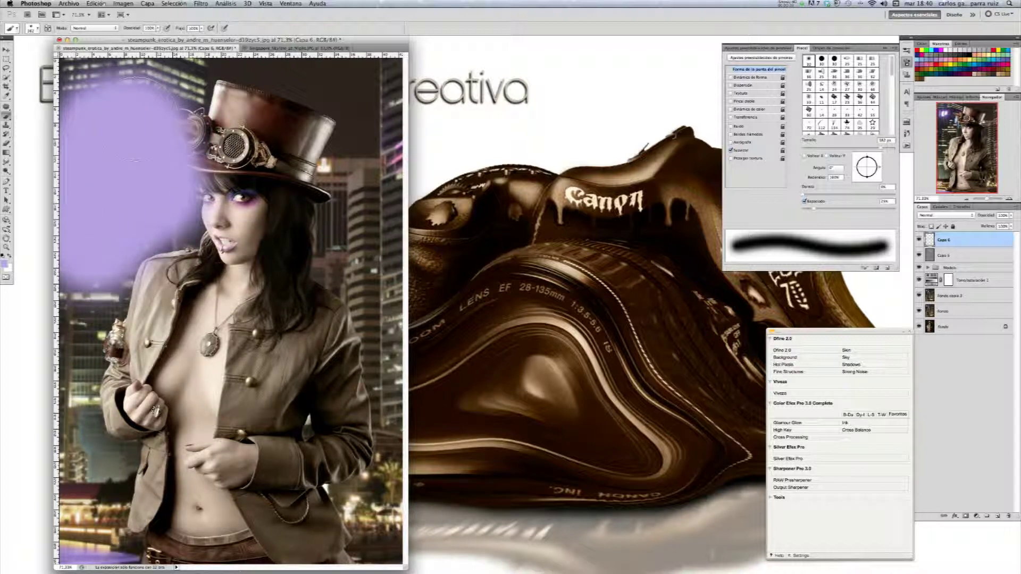
left_click_drag(154, 85, 207, 128)
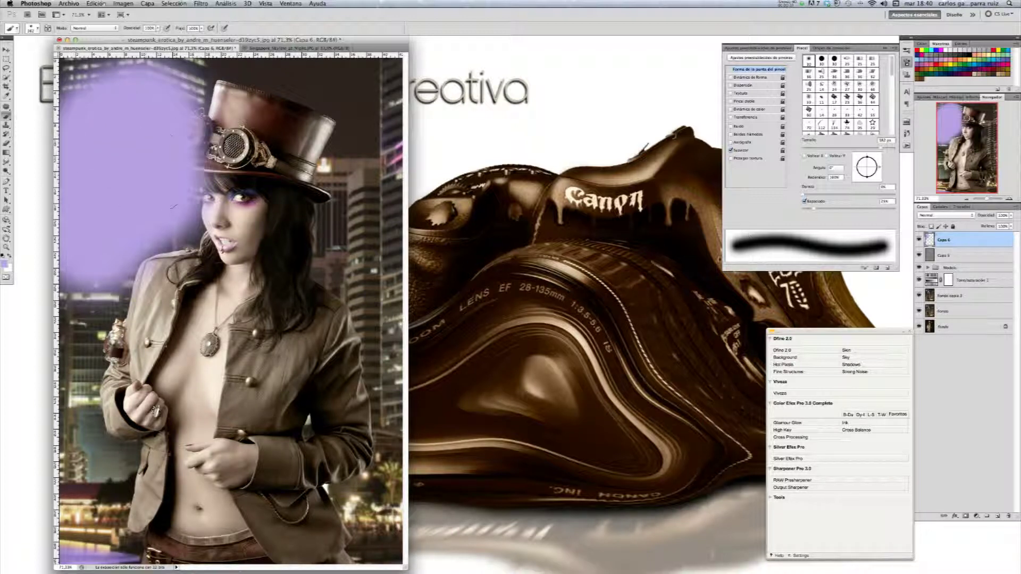
left_click(946, 215)
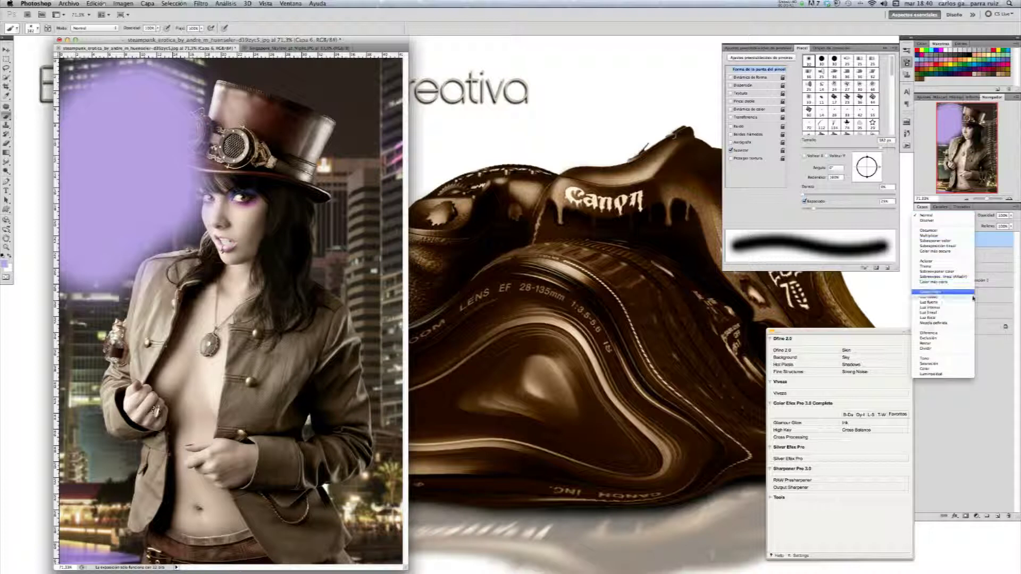
Step: Set Capa 6 to Luz suave (Soft Light) and toggle its visibility to compare
left_click(954, 298)
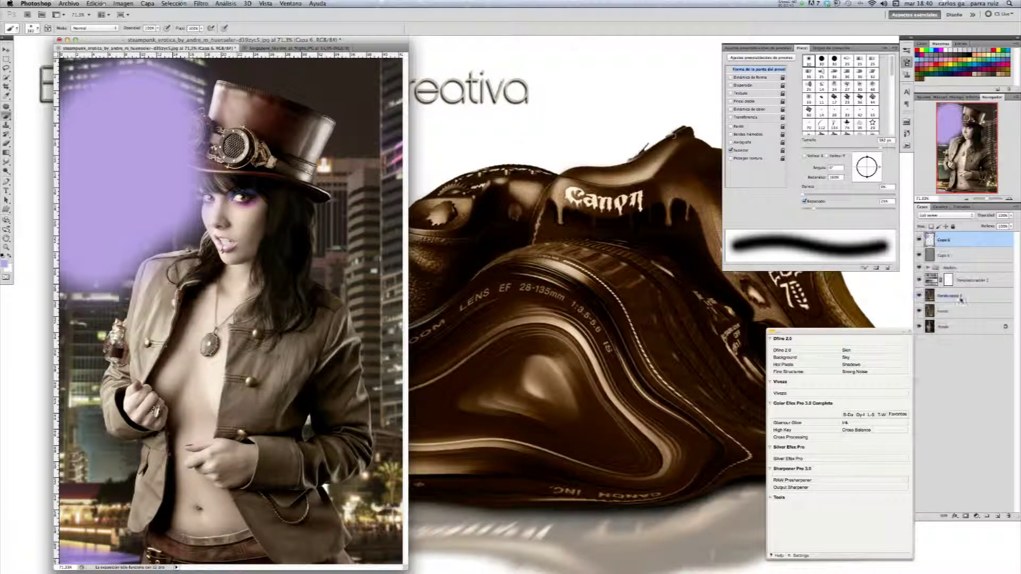
left_click(918, 240)
left_click(919, 242)
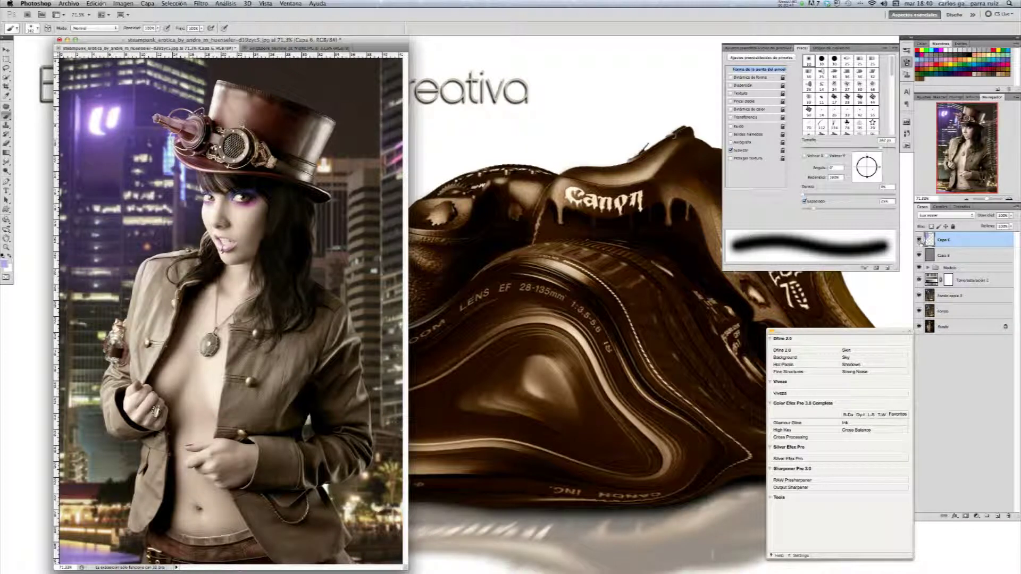
left_click(919, 242)
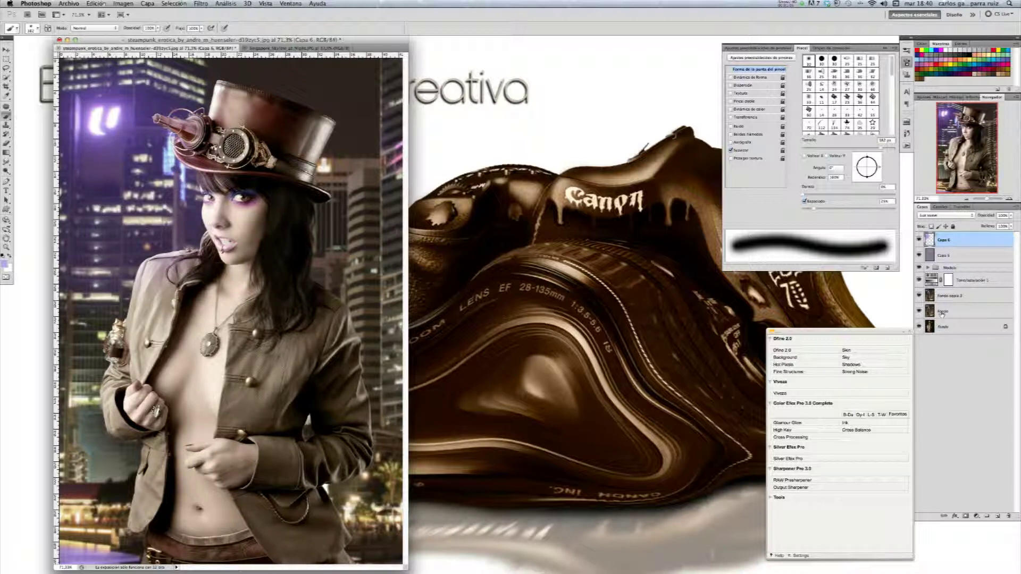
Step: Link Fondo copia 3 with Fondo and move the city backdrop up behind the model
left_click(970, 296)
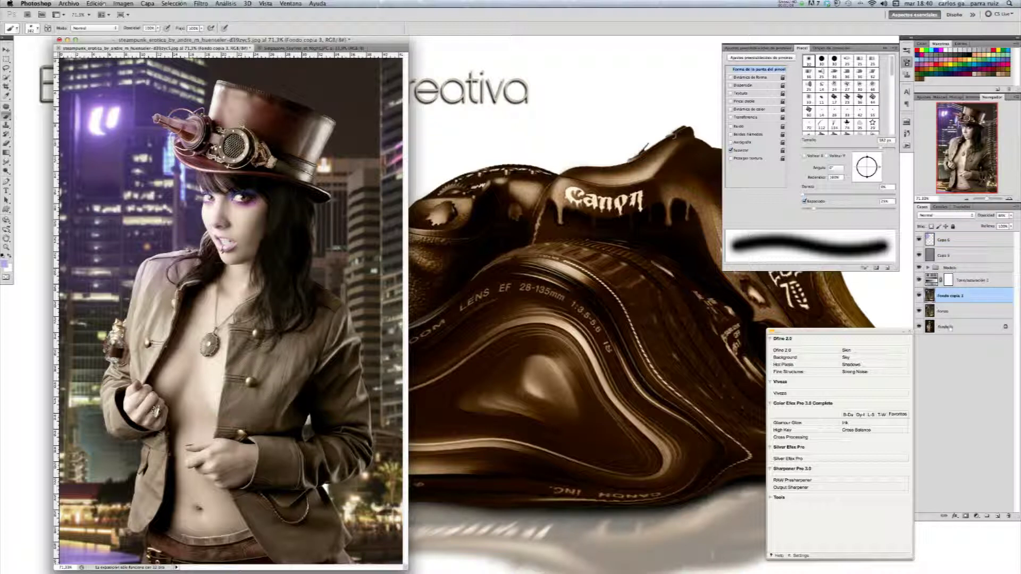
left_click(961, 313, "shift")
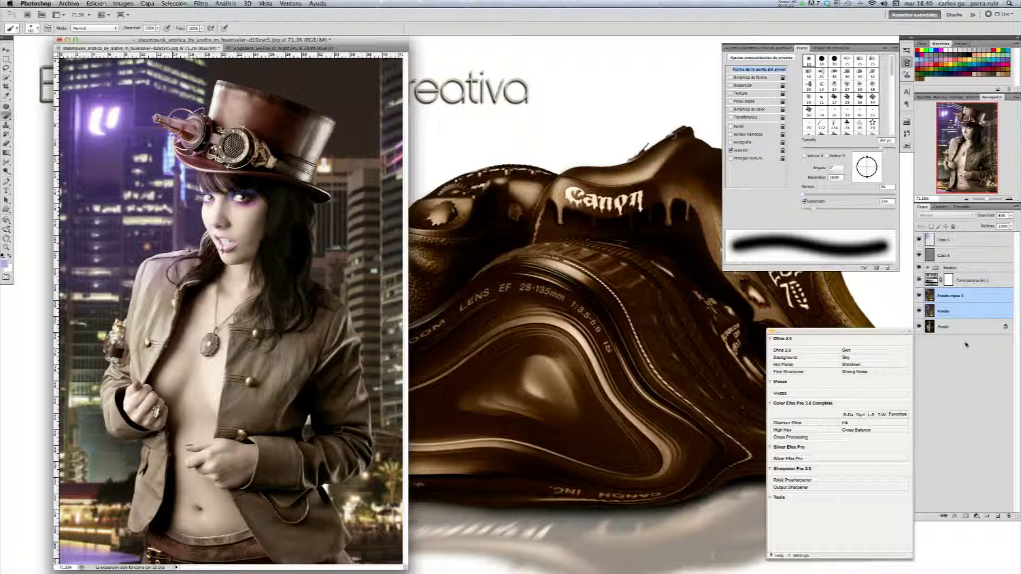
left_click(944, 516)
left_click(944, 516)
key("v")
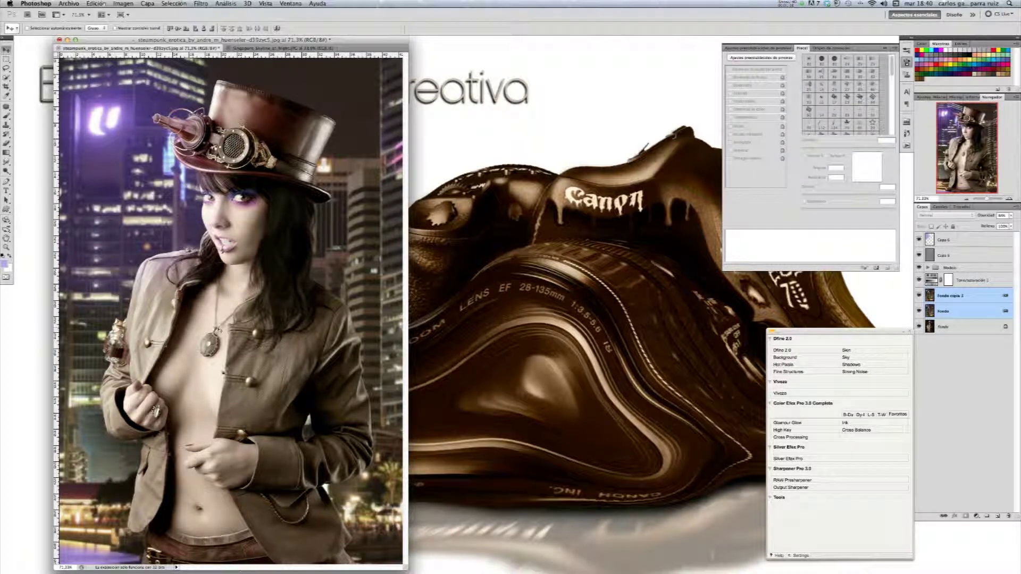
mouse_move(224, 376)
left_mouse_down()
mouse_move(218, 322)
mouse_move(220, 336)
left_mouse_up()
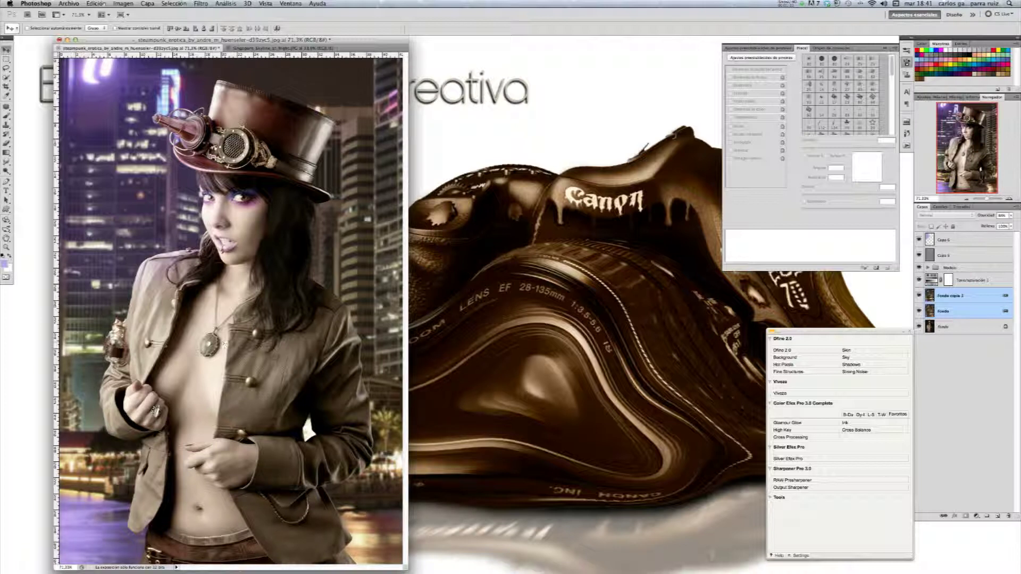
Step: On Capa 5, dodge the photo's lower-left and bottom edges with a much larger brush
left_click(970, 258)
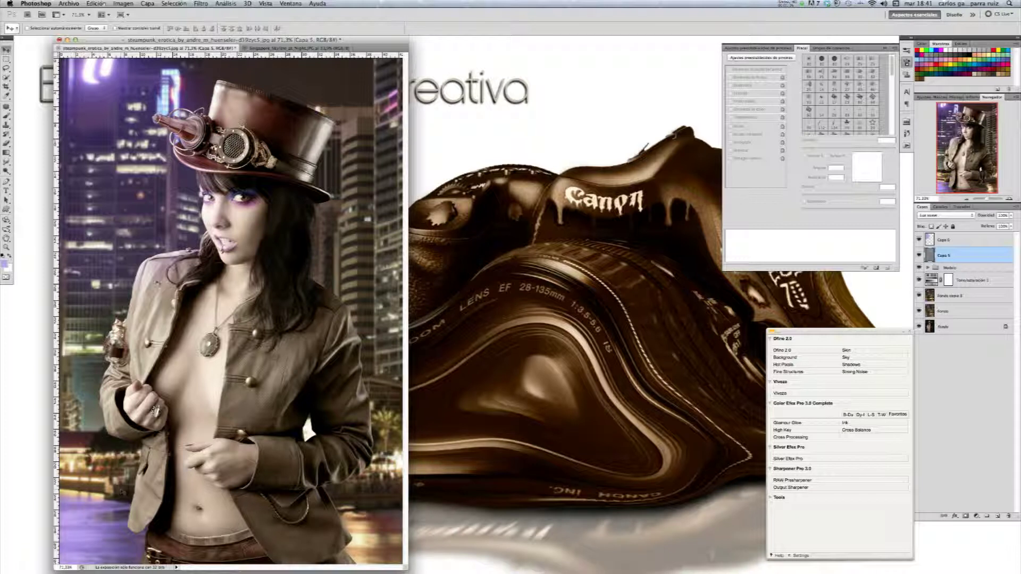
left_click(7, 171)
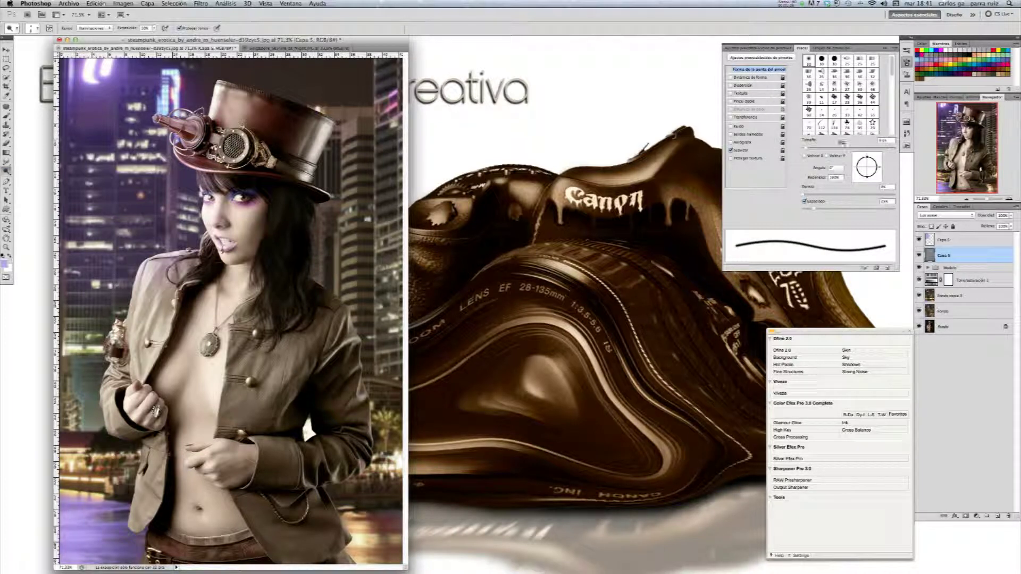
left_click(825, 148)
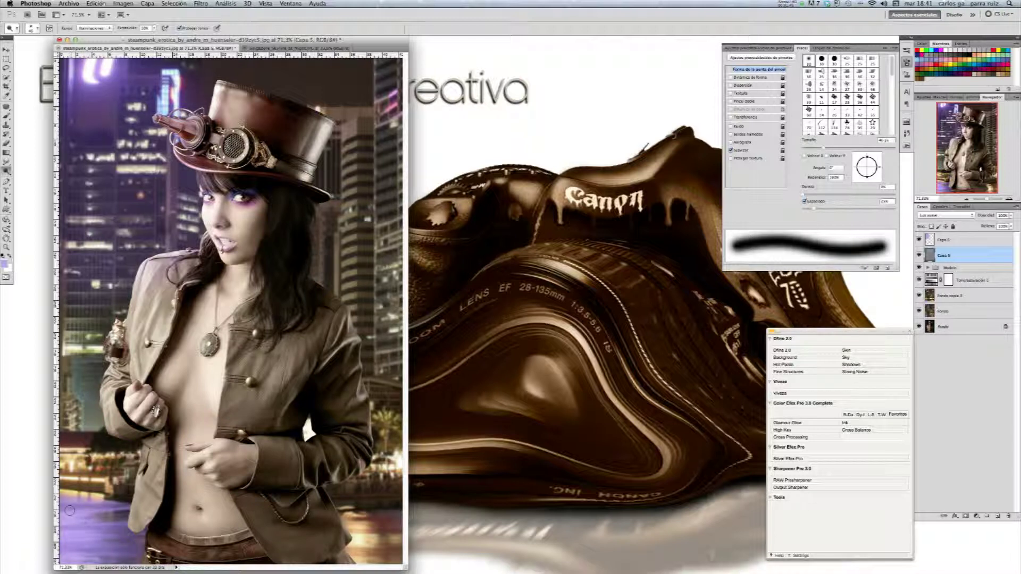
mouse_move(70, 510)
left_mouse_down()
mouse_move(81, 546)
mouse_move(112, 554)
left_mouse_up()
left_click_drag(72, 514, 74, 513)
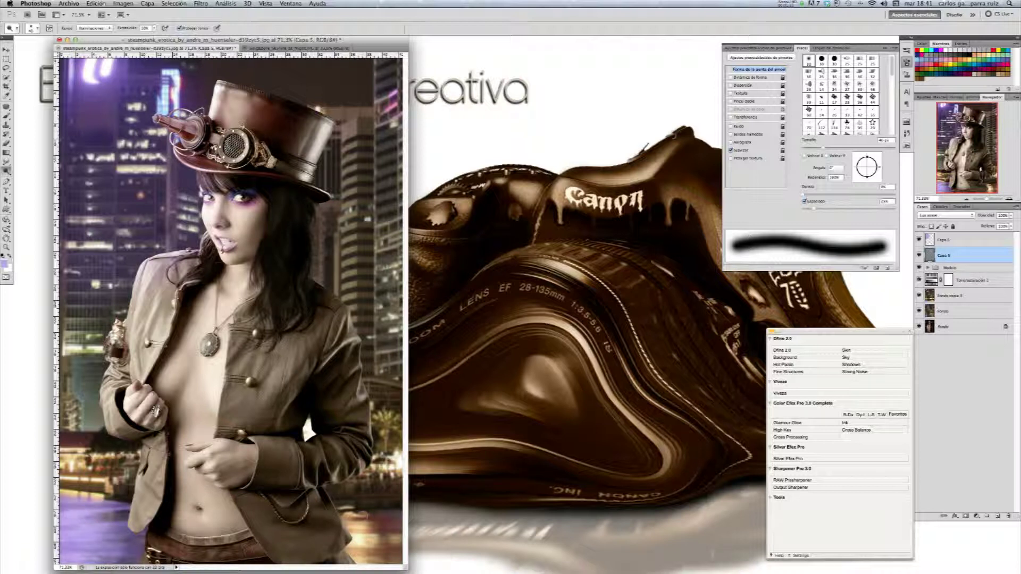
left_click_drag(364, 533, 379, 541)
mouse_move(366, 541)
left_mouse_down()
mouse_move(381, 527)
mouse_move(381, 470)
left_mouse_up()
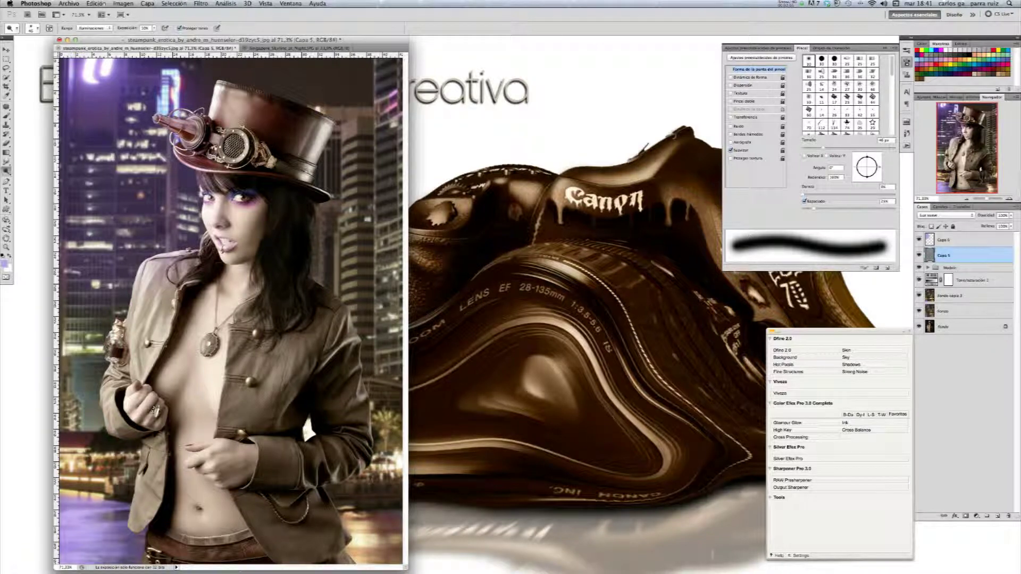
left_click_drag(71, 463, 85, 473)
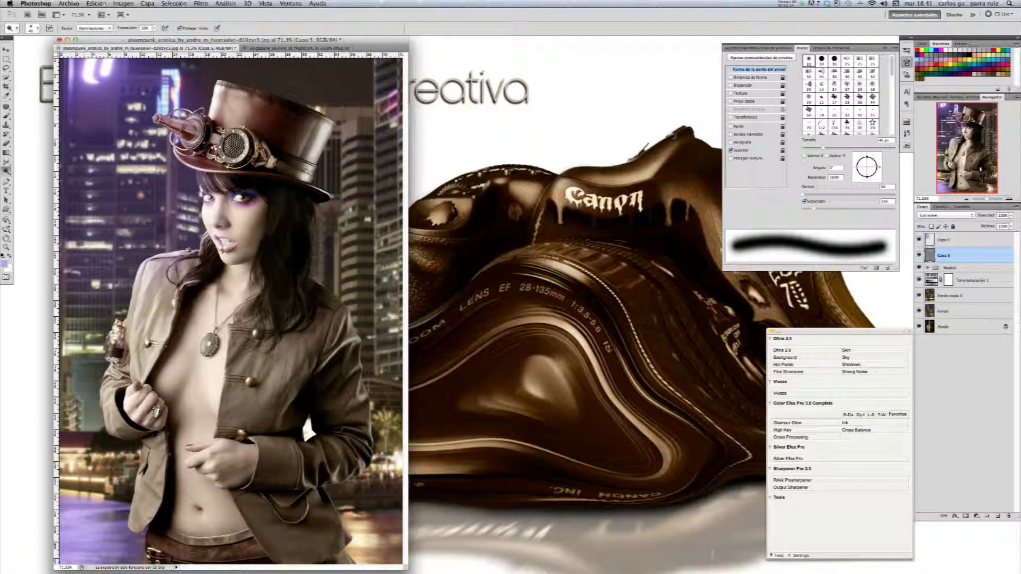
mouse_move(80, 468)
left_mouse_down()
mouse_move(98, 480)
mouse_move(117, 555)
mouse_move(212, 569)
mouse_move(386, 553)
left_mouse_up()
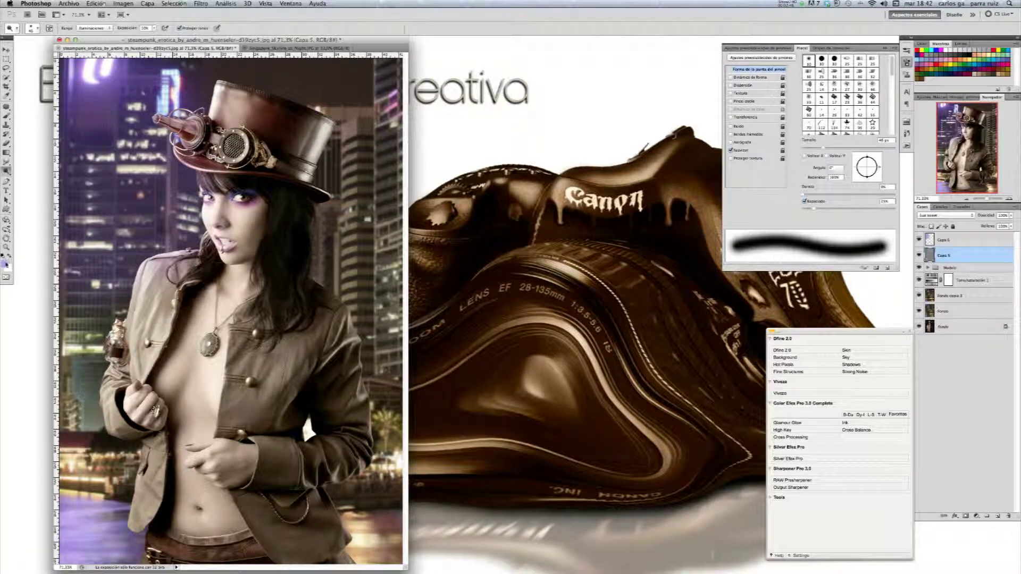
Step: Set the foreground painting colour to pink
left_click(4, 264)
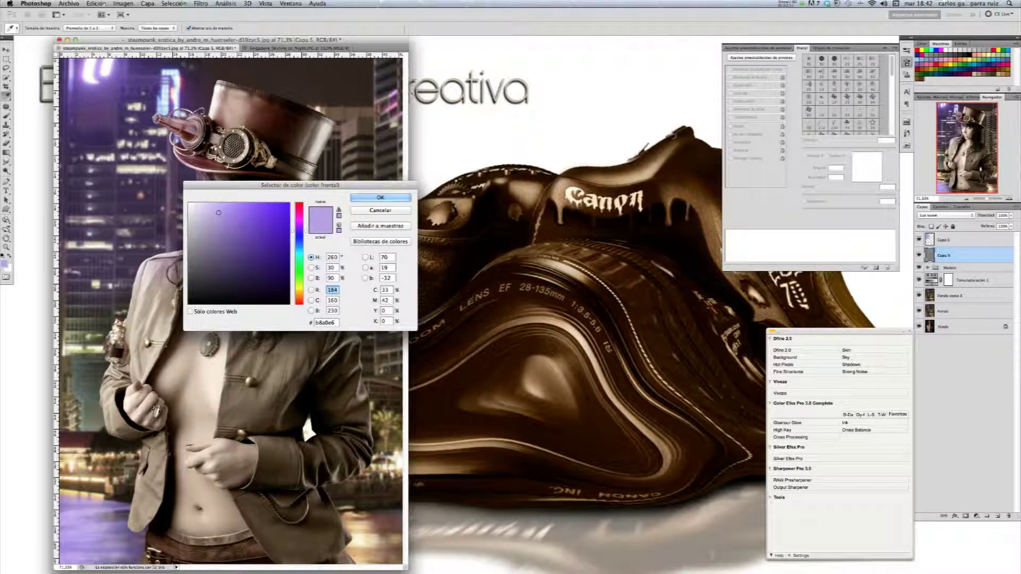
left_click(396, 106)
left_click(380, 198)
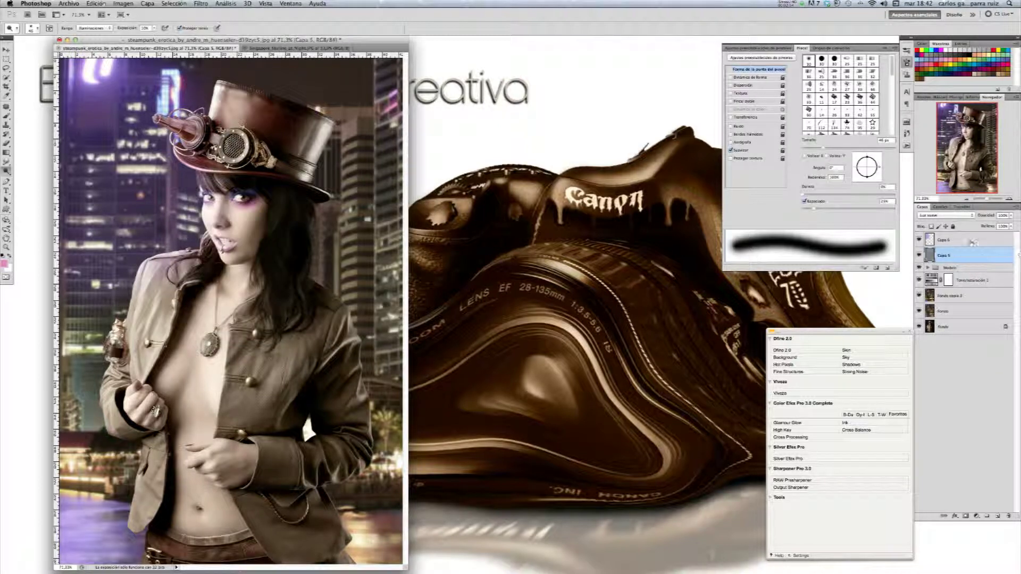
Step: Try a pink brush stroke on Capa 6 behind the hat, undo it, and add a new layer
left_click(971, 240)
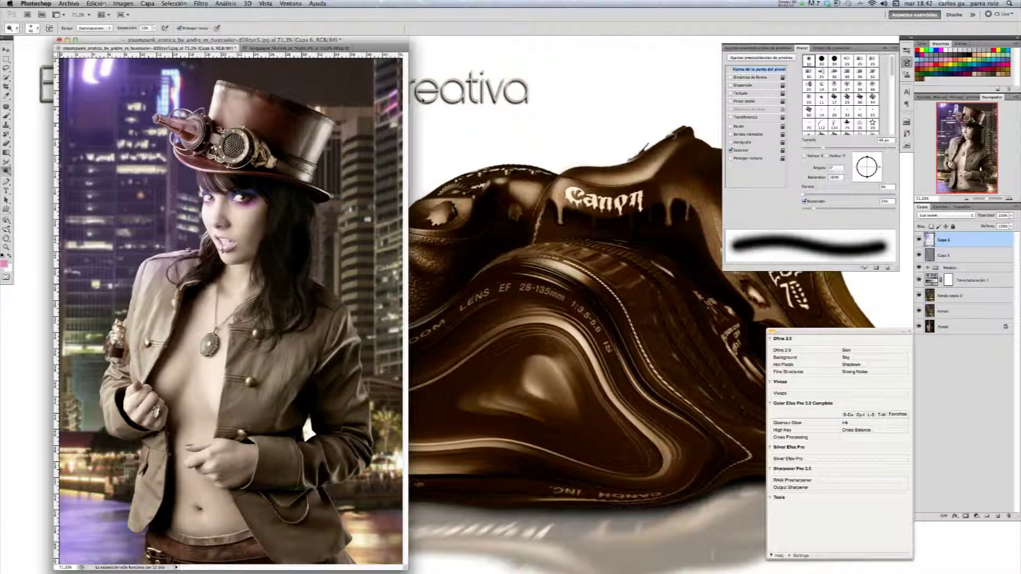
key("b")
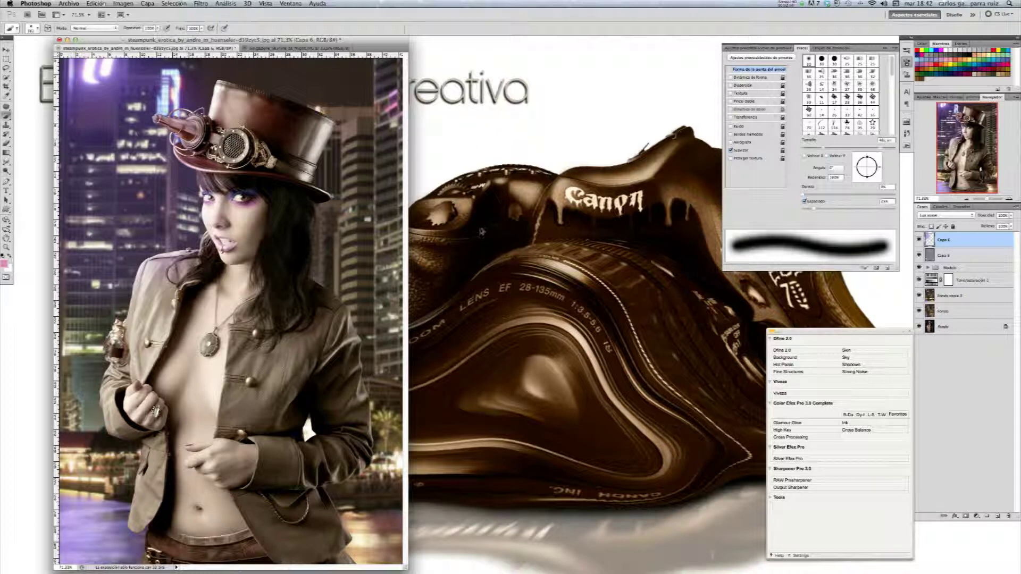
left_click_drag(349, 111, 369, 186)
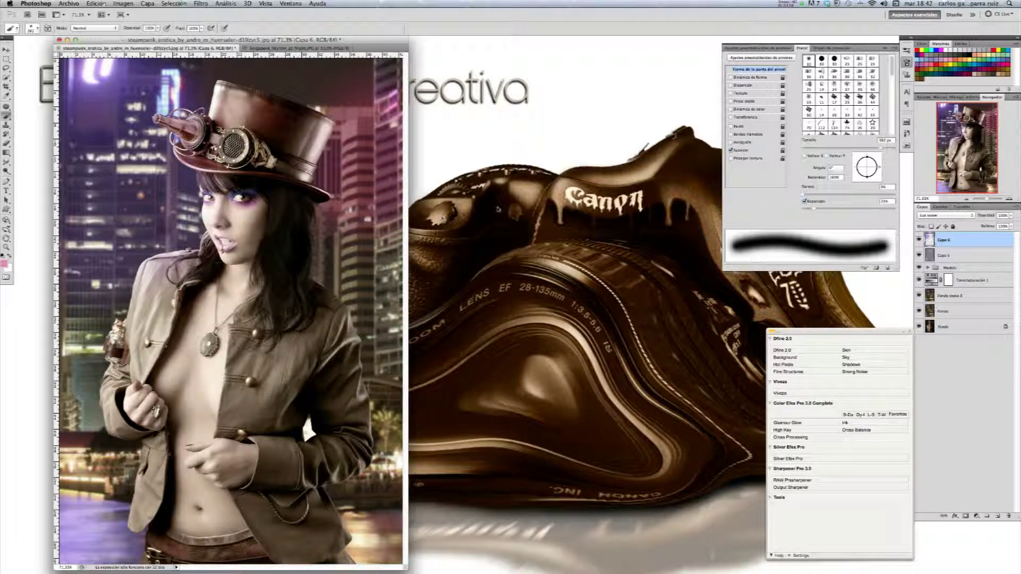
key("ctrl+z")
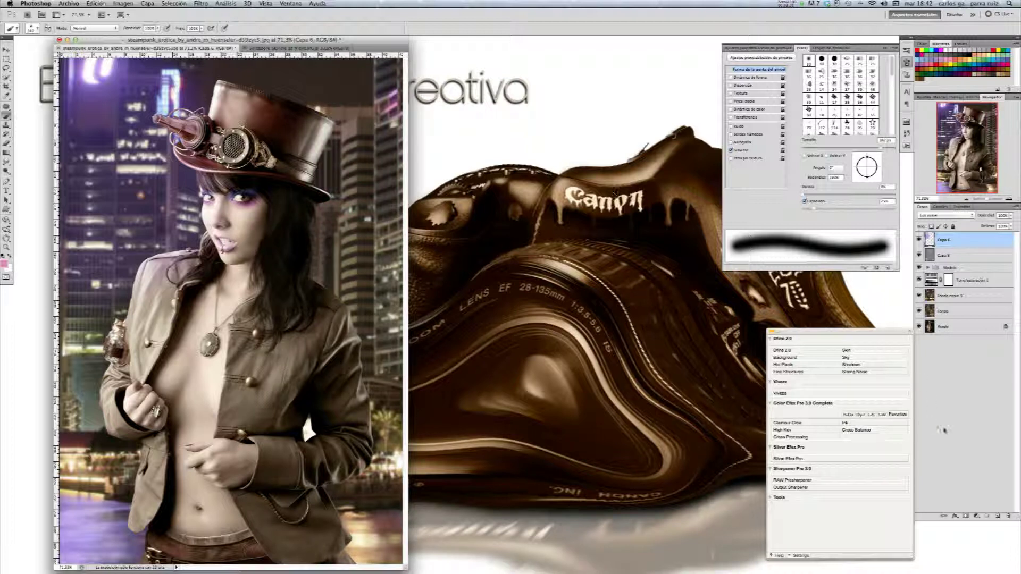
left_click(998, 517)
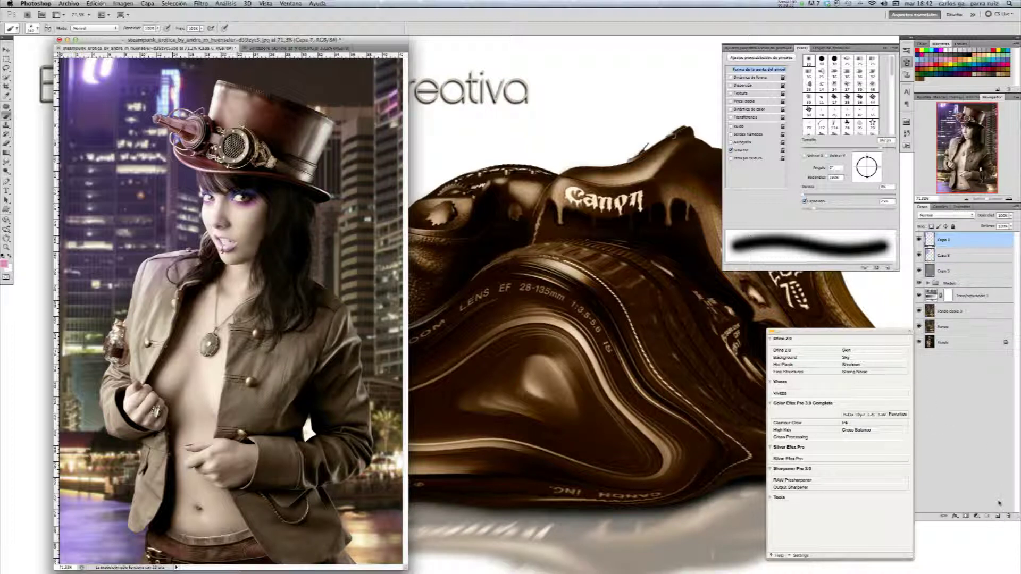
Step: Paint a pink glow right of the hat on Capa 7, blended Luz suave at lowered opacity
mouse_move(353, 125)
left_mouse_down()
mouse_move(366, 249)
mouse_move(391, 139)
mouse_move(373, 75)
left_mouse_up()
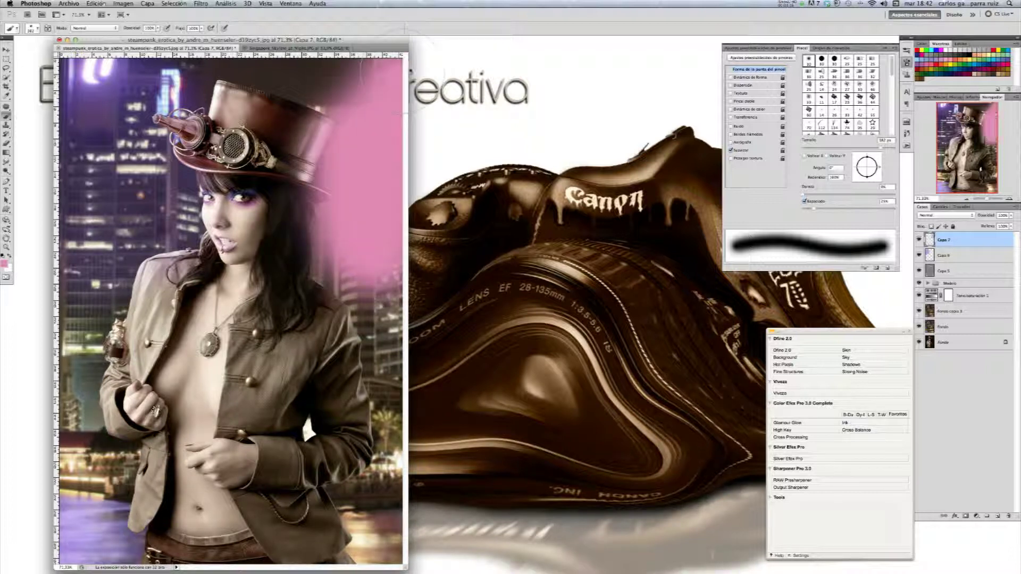
left_click(957, 215)
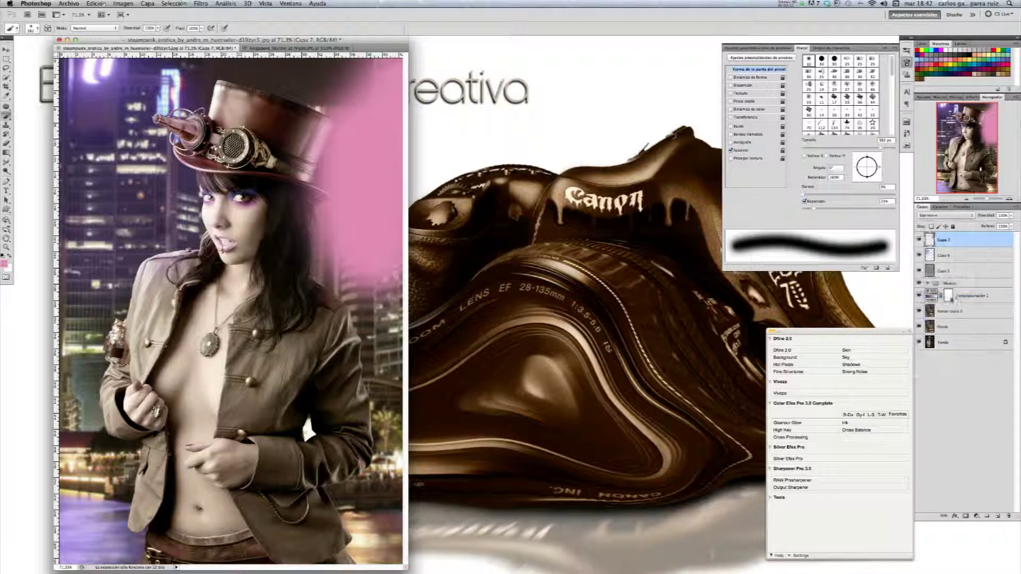
left_click(955, 296)
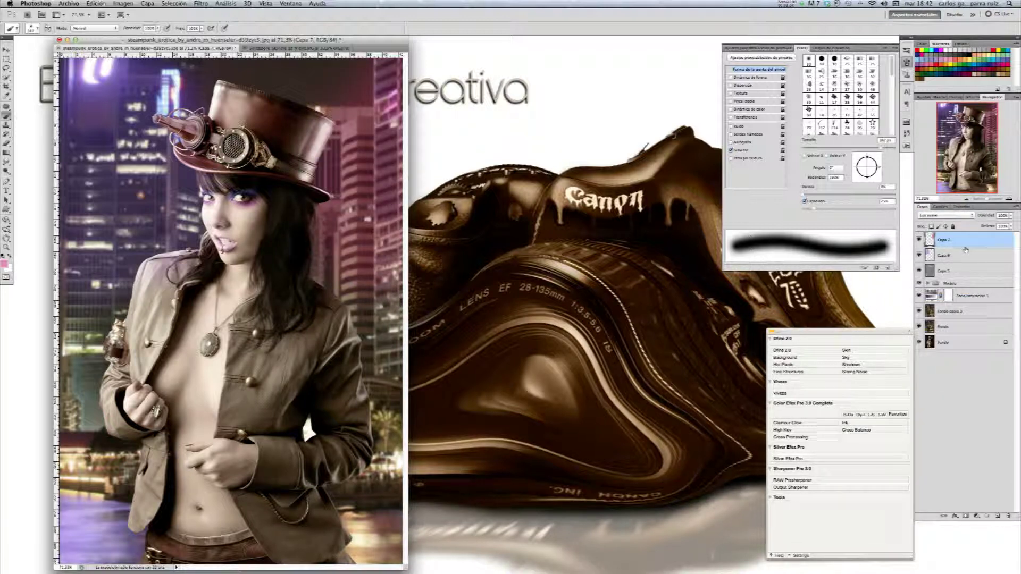
left_click(1010, 216)
left_click_drag(1004, 226, 995, 225)
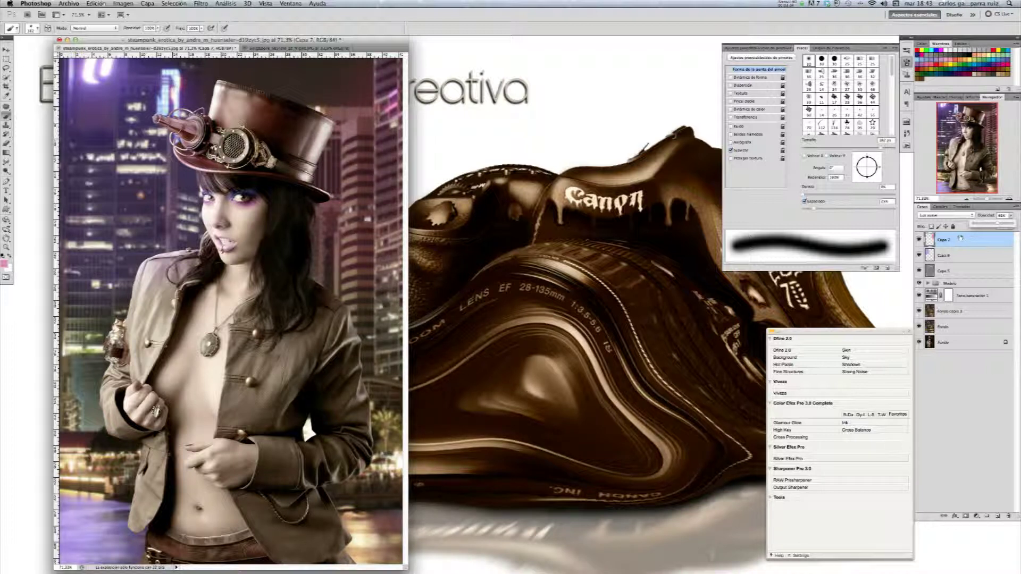
Step: Toggle the Capa 7 and Capa 6 glows off and back on to compare
left_click(919, 240)
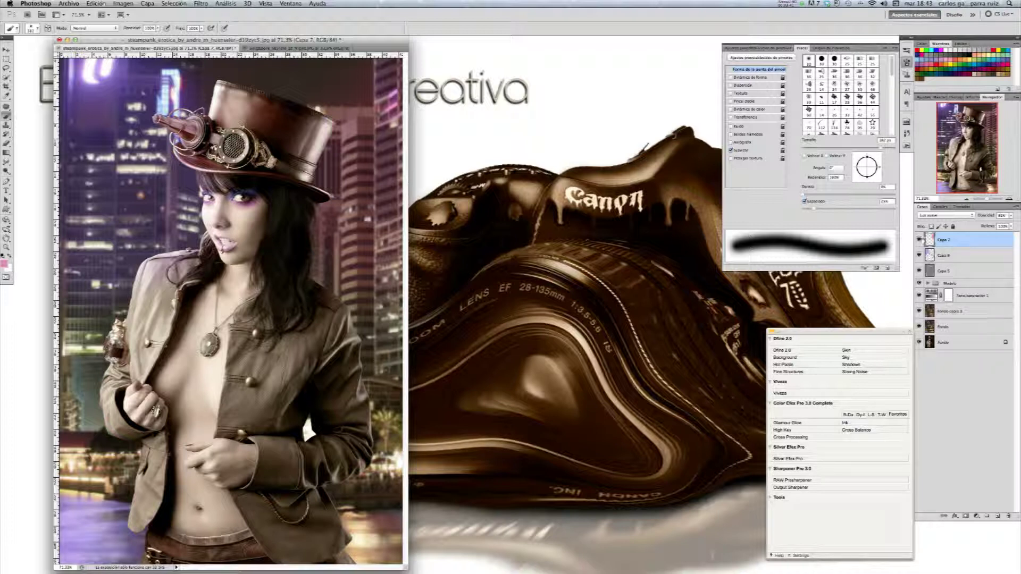
left_click_drag(919, 240, 920, 256)
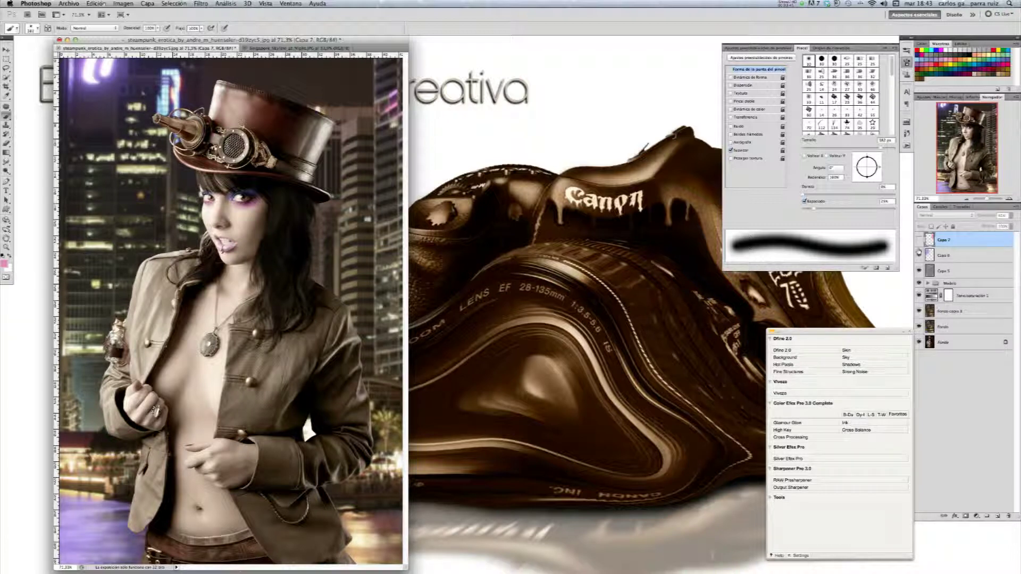
left_click_drag(919, 255, 919, 240)
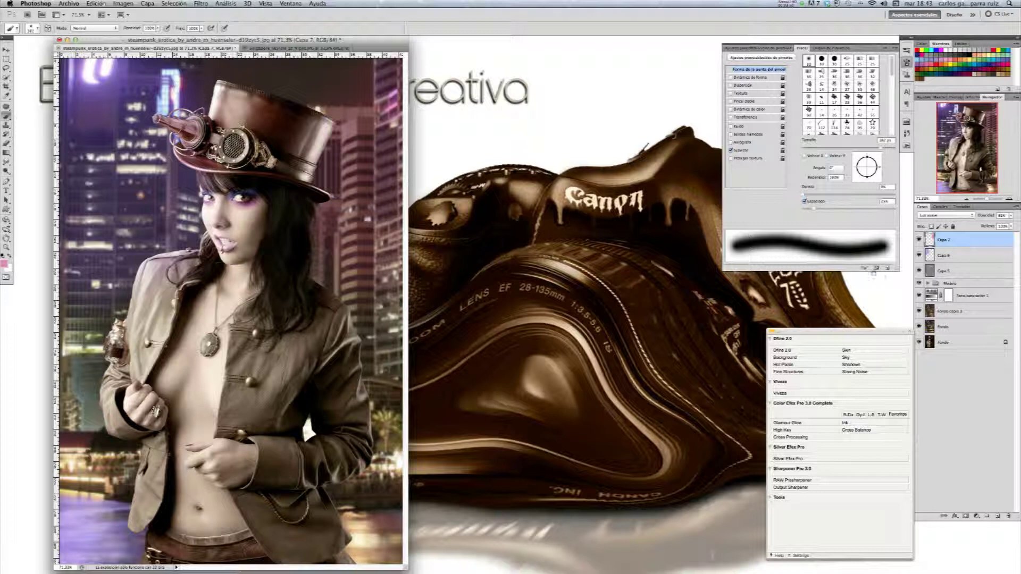
key("super+Tab")
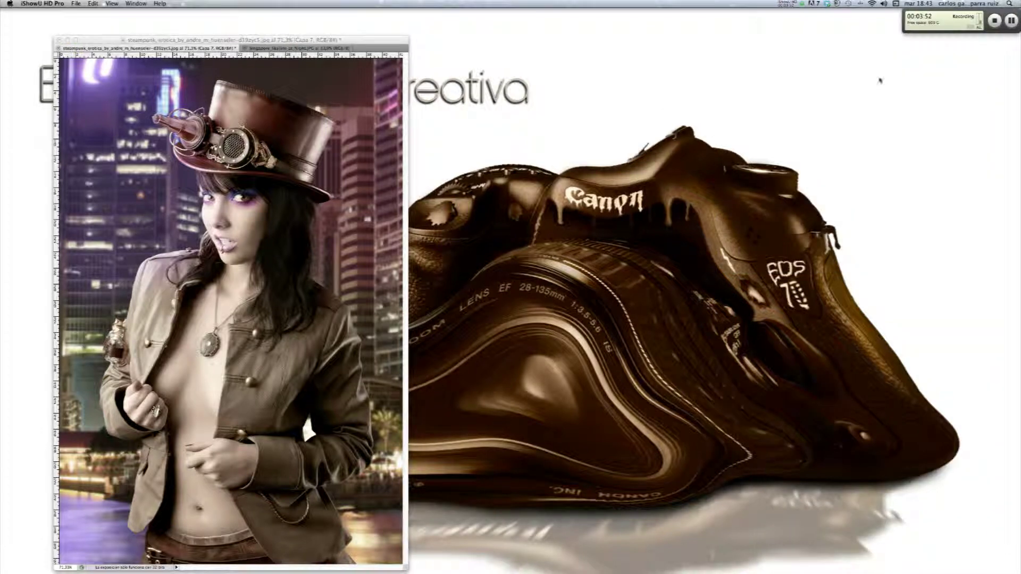
Step: Stop the iShowU HD Pro screen recording
left_click(994, 21)
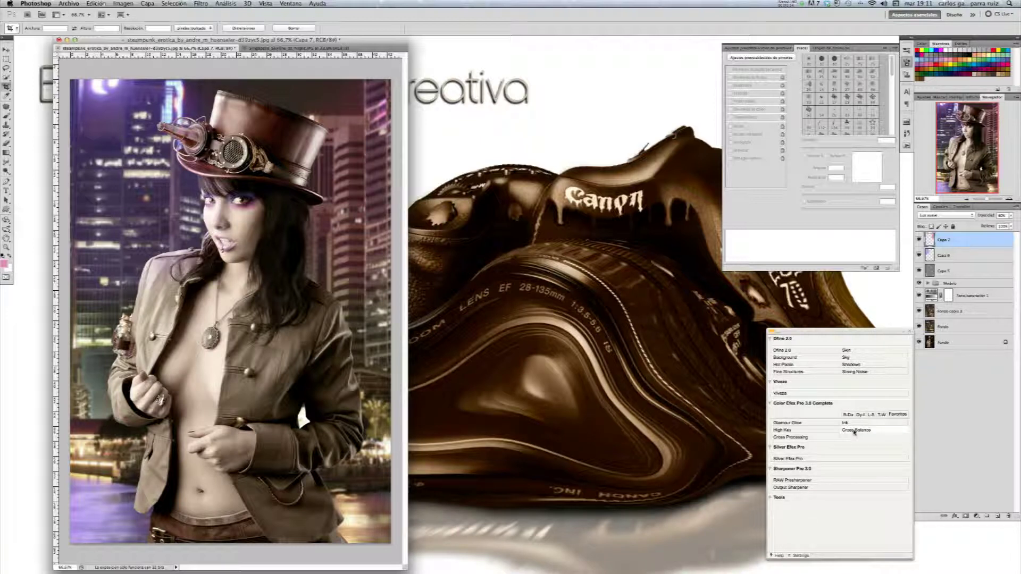
Step: Apply Cross Balance with the Daylight To Tungsten (2) preset and slightly higher strength
left_click(854, 431)
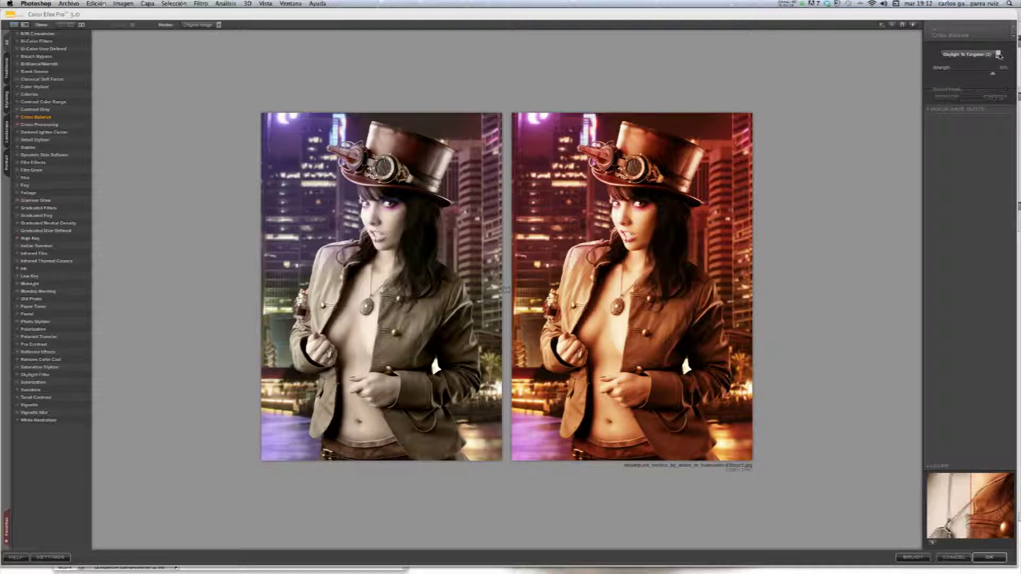
left_click(999, 54)
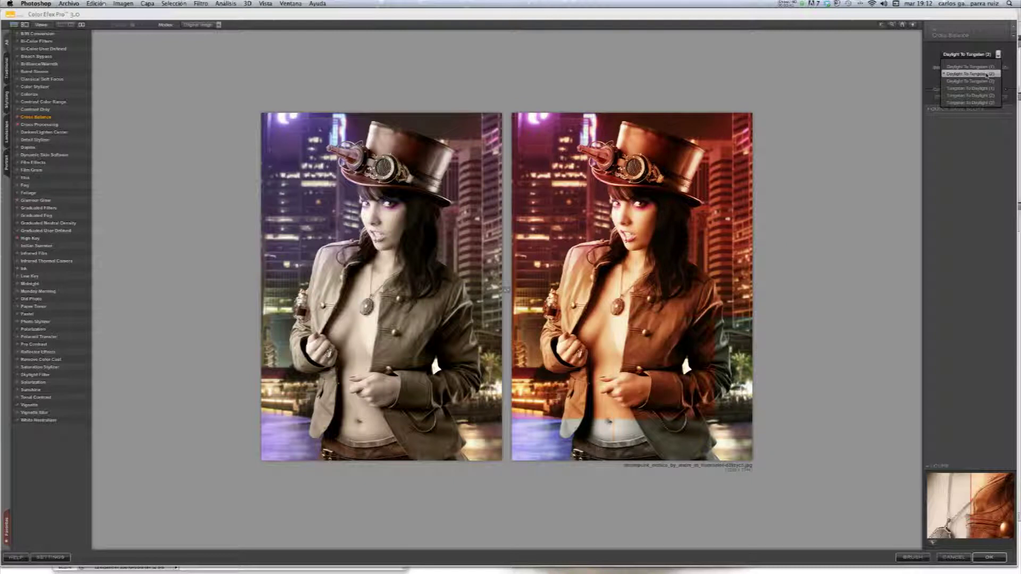
left_click(986, 75)
left_click(1005, 74)
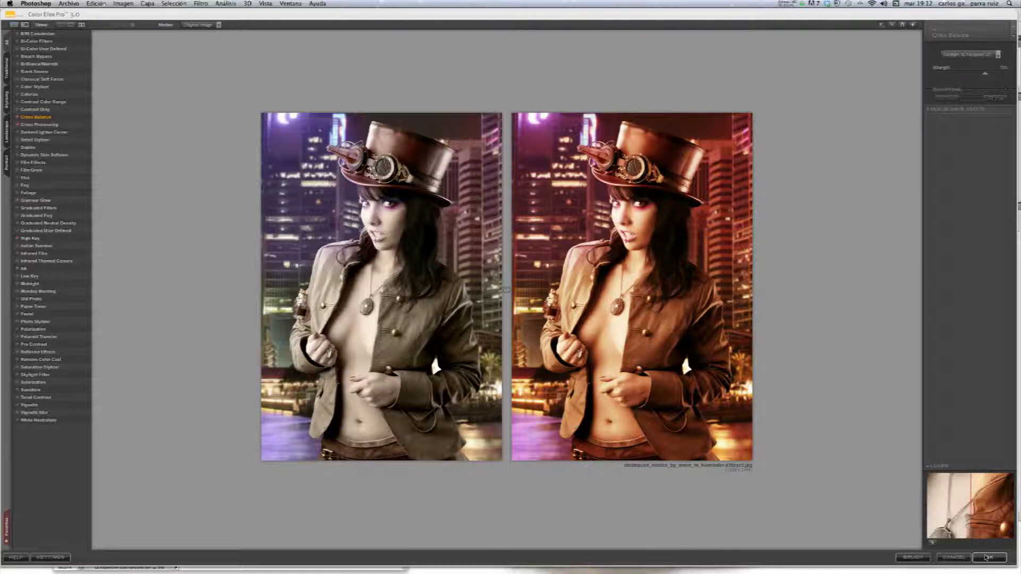
left_click(988, 557)
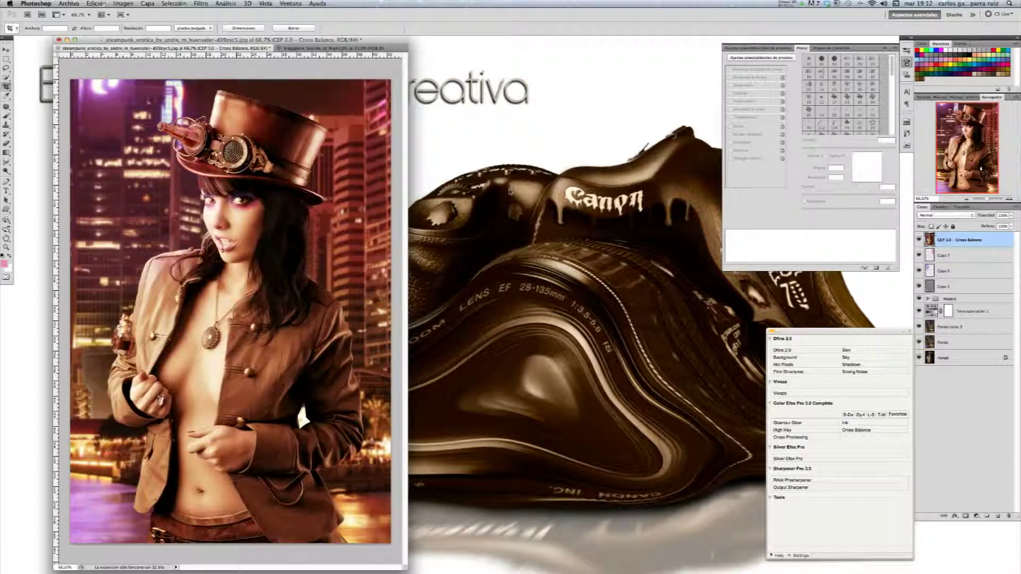
Step: Lower the Cross Balance layer to 50% opacity and apply the Cross Processing filter
left_click_drag(1011, 217, 992, 226)
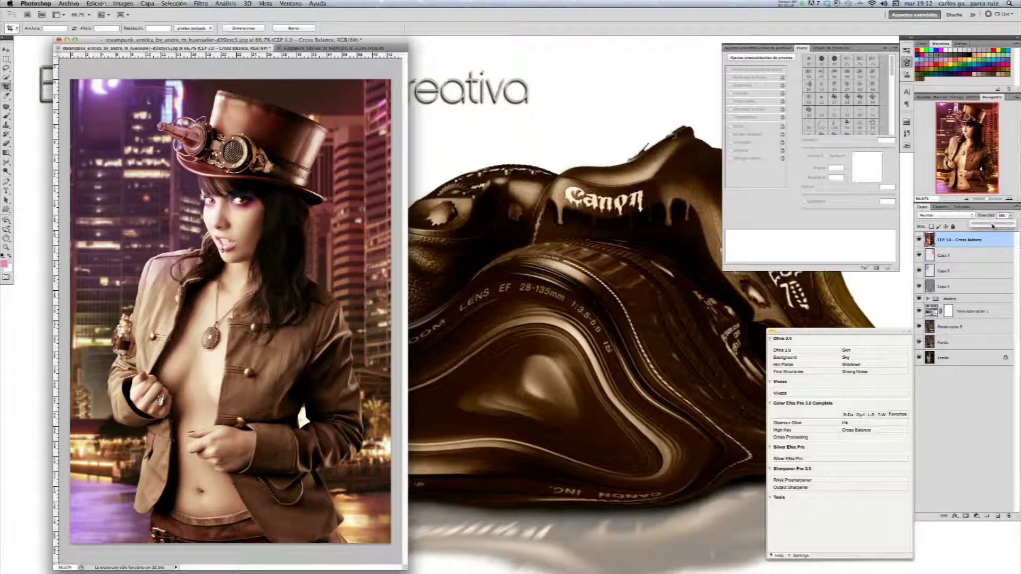
left_click(954, 242)
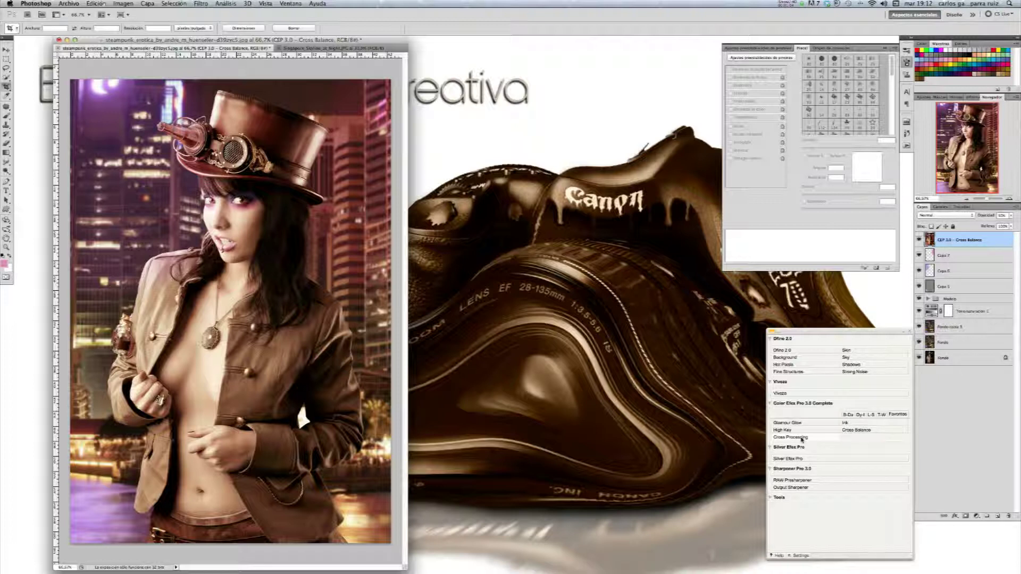
left_click(802, 439)
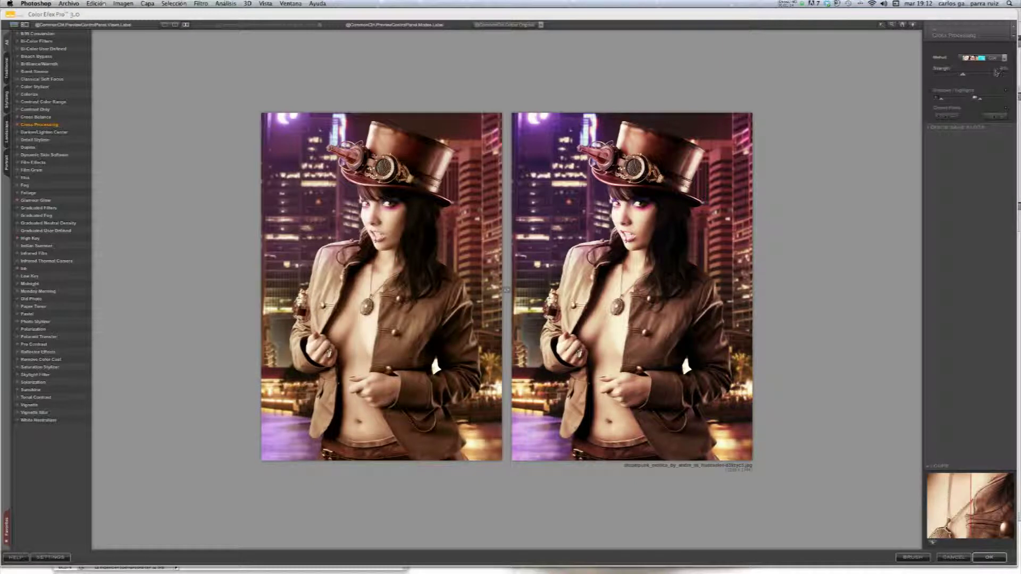
Step: Commit the Color Efex Pro Cross Processing layer on top of the stack, then begin adjusting its opacity
left_click(989, 558)
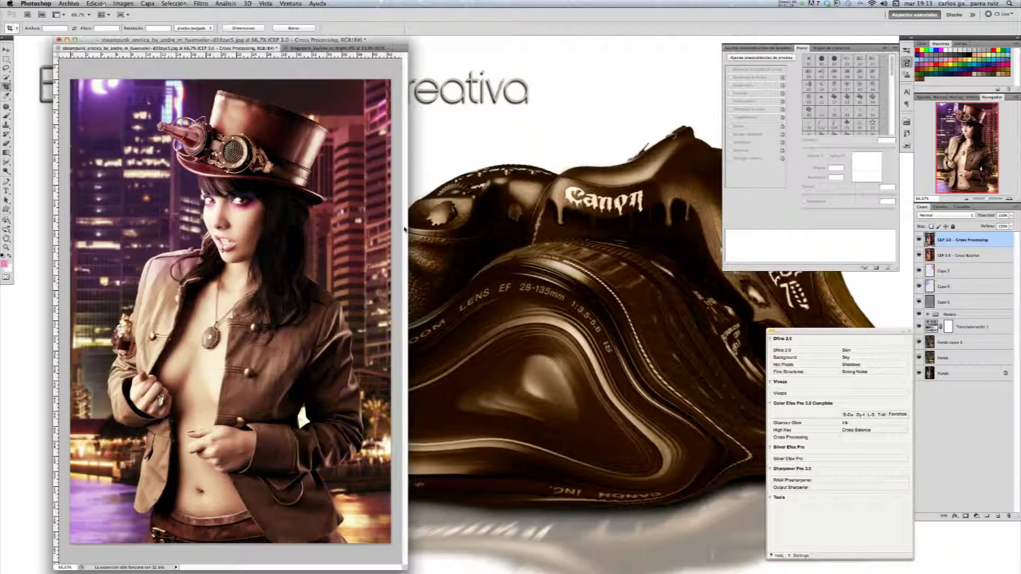
left_click(1011, 217)
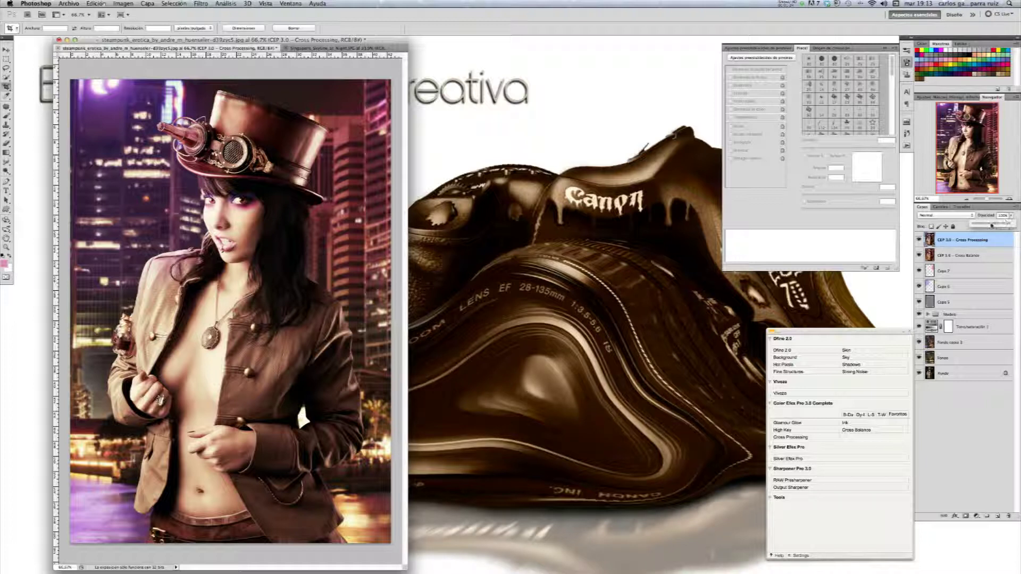